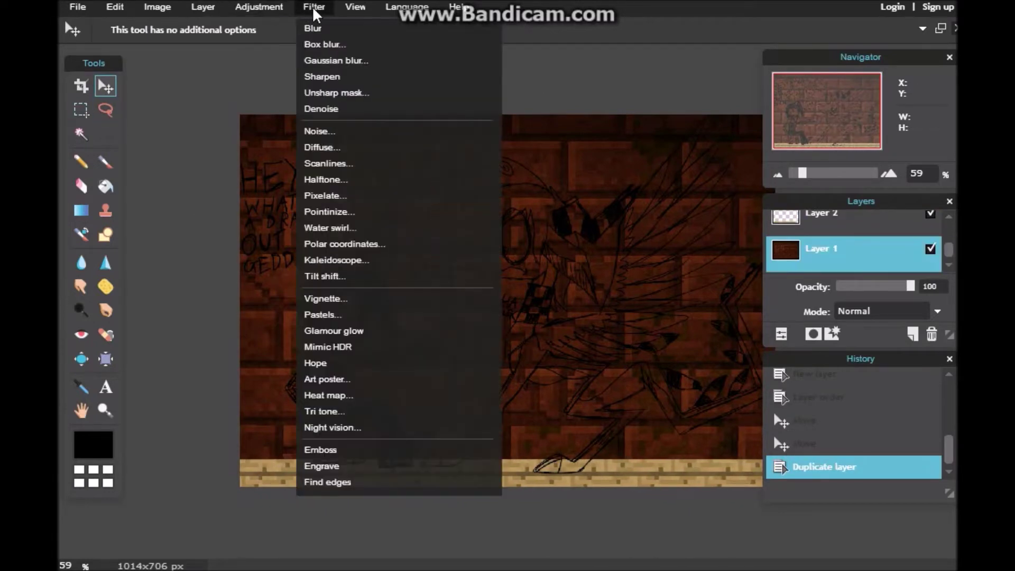
Darken and desaturate the brick wall on Layer 1 using Hue & saturation and Brightness & contrast adjustments.
click(258, 7)
click(280, 116)
drag(608, 342, 542, 342)
drag(607, 383, 615, 383)
click(672, 442)
click(276, 7)
click(284, 29)
drag(607, 342, 487, 351)
click(673, 389)
click(269, 7)
click(290, 43)
click(672, 441)
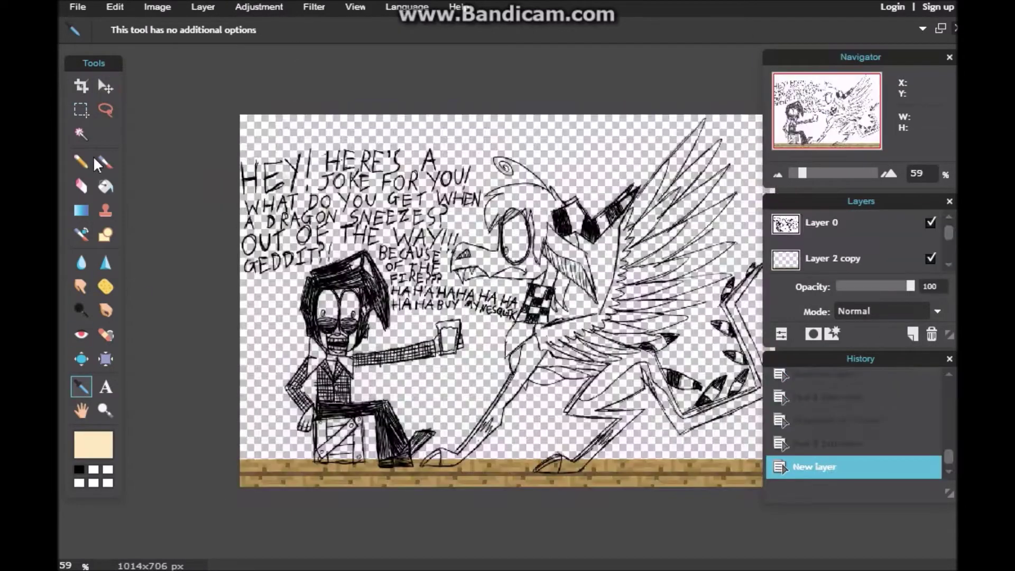
Paint the seated man's face in the cream skin colour with a size 9 brush.
click(105, 161)
scroll(311, 324, up, 5)
click(163, 30)
click(308, 70)
mouse_move(448, 394)
mouse_down()
mouse_move(443, 370)
mouse_move(376, 378)
mouse_move(376, 388)
mouse_up()
click(163, 30)
click(215, 75)
drag(302, 350, 303, 365)
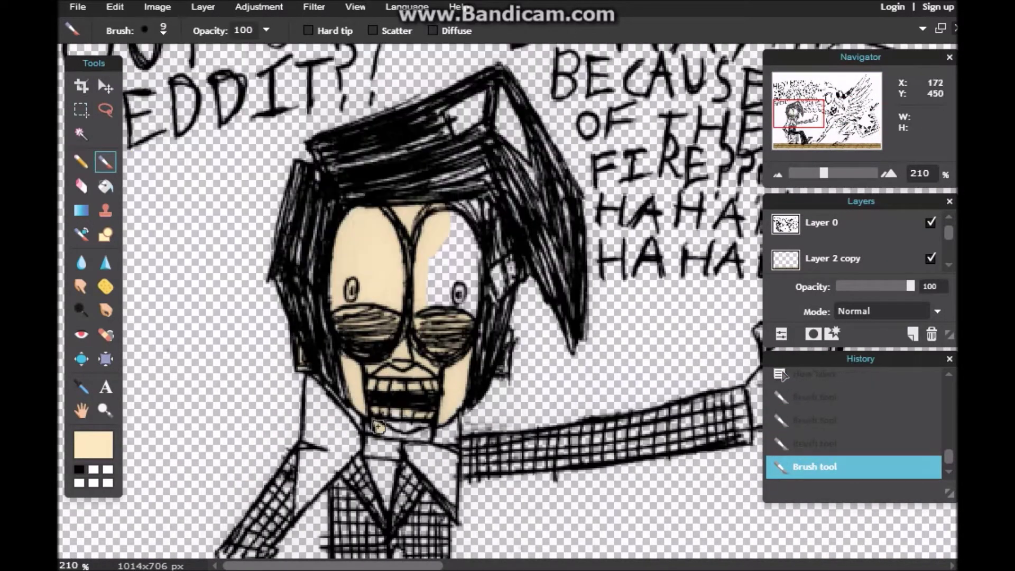
Paint the man's hand holding the glass and his lowered hand in the same cream skin colour.
click(810, 114)
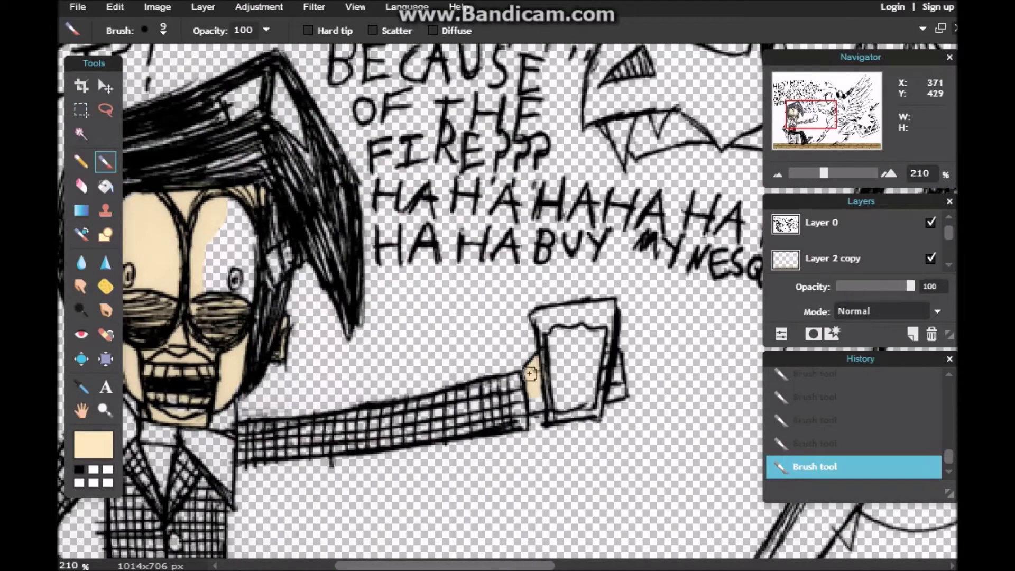
scroll(617, 392, down, 5)
scroll(248, 368, left, 4)
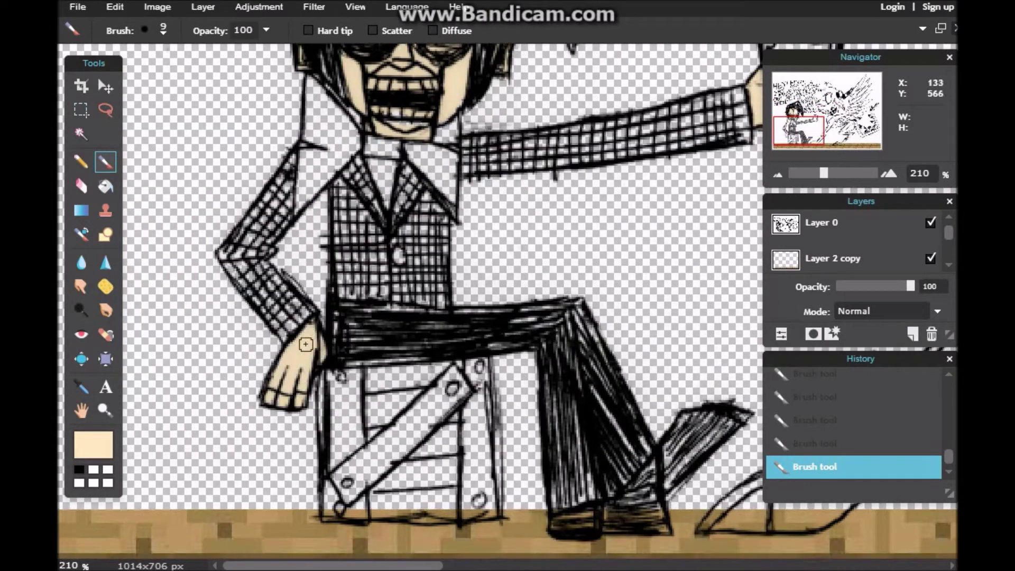
Paint both of the man's eyes white with a size 9 brush.
scroll(317, 352, up, 5)
click(163, 30)
mouse_move(460, 181)
mouse_down()
mouse_move(442, 180)
mouse_move(435, 227)
mouse_up()
click(175, 74)
click(162, 30)
click(198, 74)
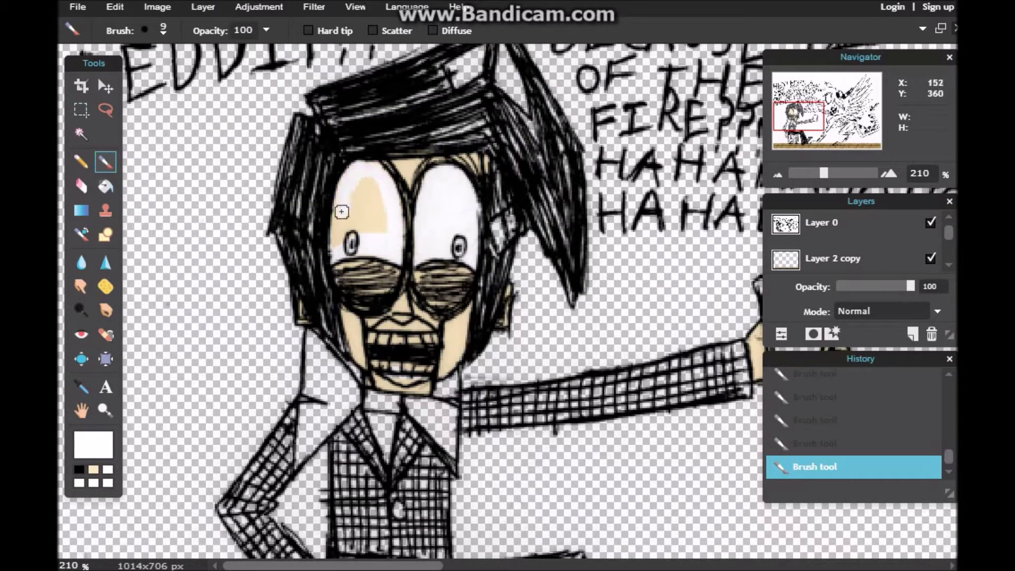
drag(342, 212, 369, 182)
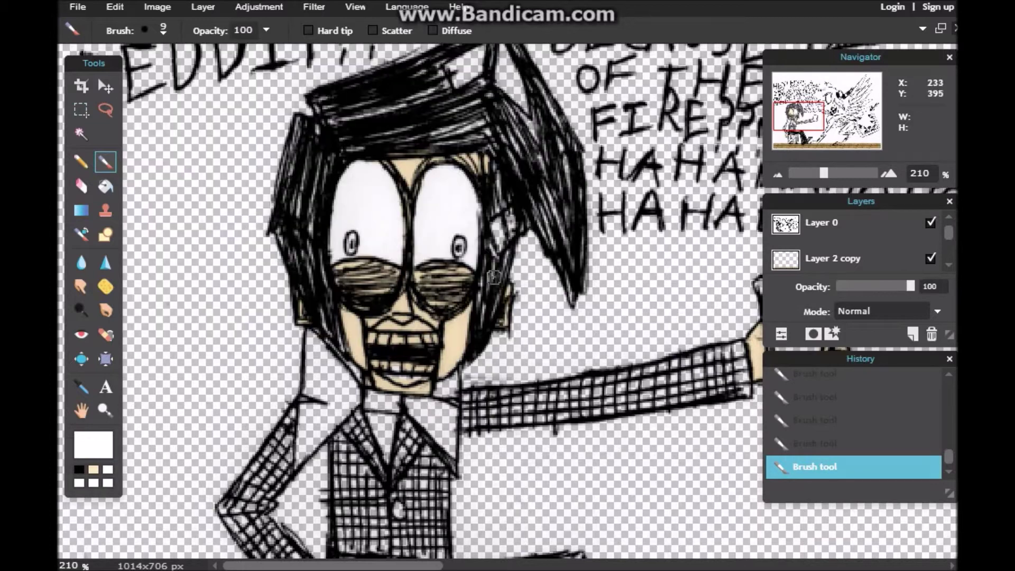
Paint the man's hair white on Layer 4 with a size 15 brush.
click(162, 30)
click(182, 125)
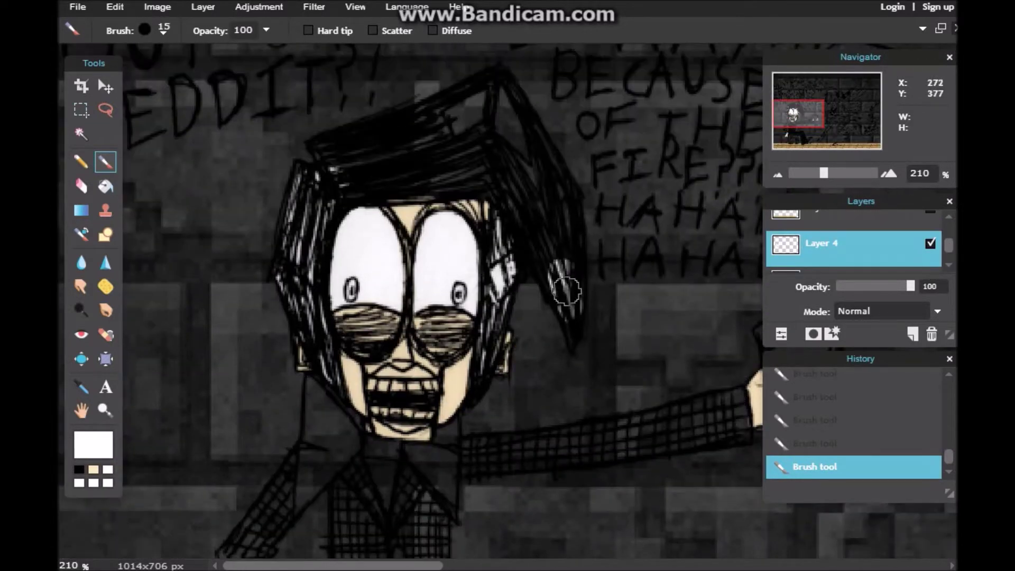
mouse_move(567, 290)
mouse_down()
mouse_move(507, 122)
mouse_move(534, 240)
mouse_move(335, 149)
mouse_move(419, 187)
mouse_move(353, 142)
mouse_move(447, 125)
mouse_up()
Erase the white overspill around the hair and fill in its pointed tip with a size 5 brush.
click(81, 187)
click(162, 30)
click(308, 71)
click(435, 62)
click(106, 162)
click(163, 30)
click(192, 74)
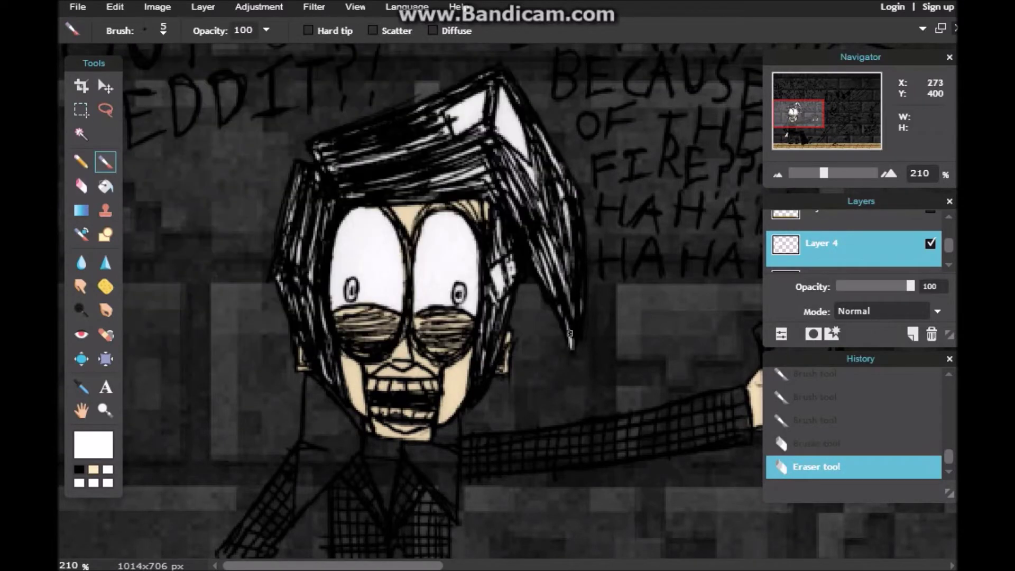
Choose a darker tan skin colour and paint the small patch in the hair beside the man's eye.
click(94, 444)
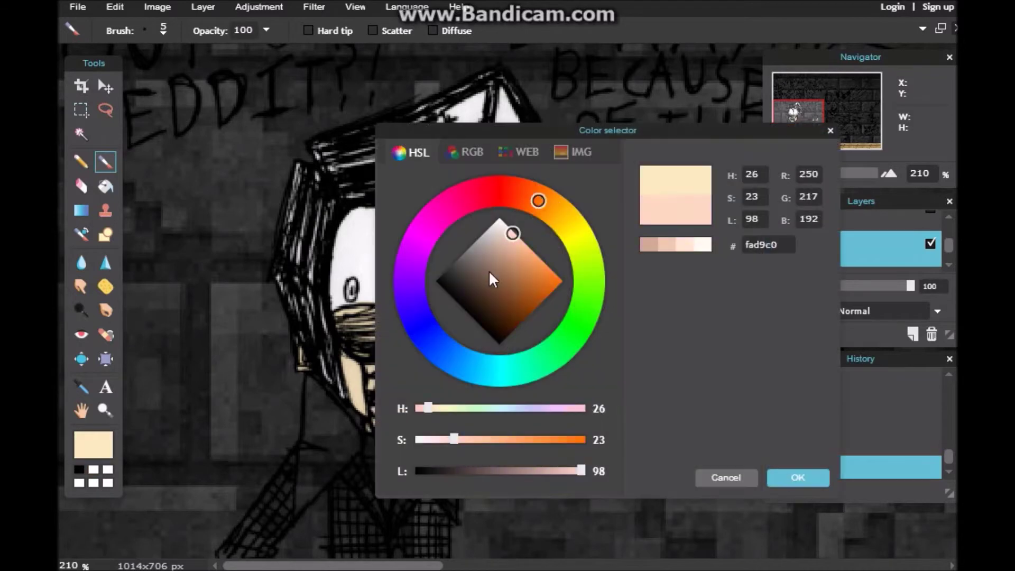
click(515, 246)
click(797, 477)
mouse_move(502, 275)
mouse_down()
mouse_move(506, 290)
mouse_move(511, 270)
mouse_up()
key(ctrl+z)
click(163, 30)
click(220, 80)
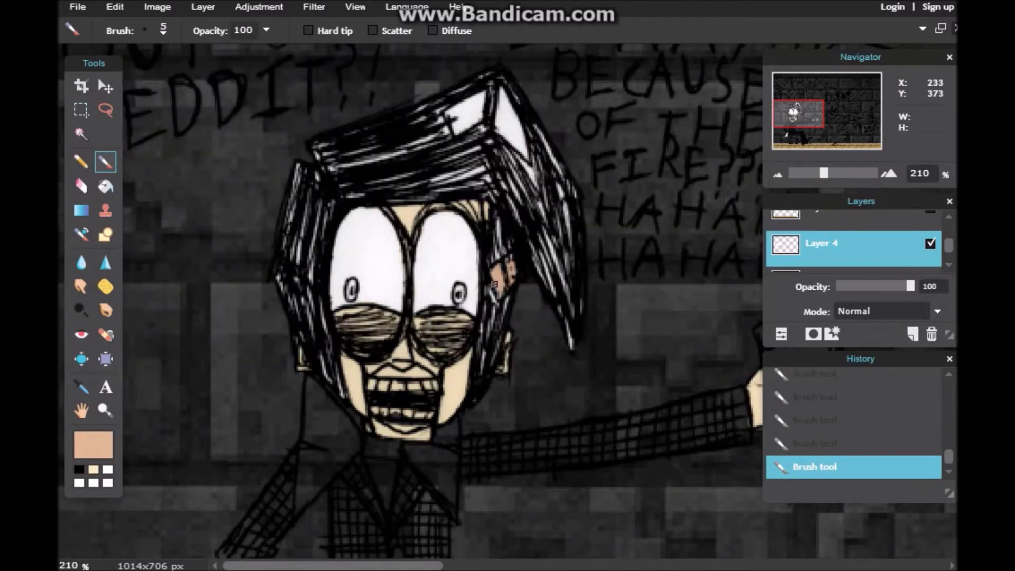
Colour the man's irises lime green, his lips dark red and his teeth white.
click(922, 28)
click(883, 77)
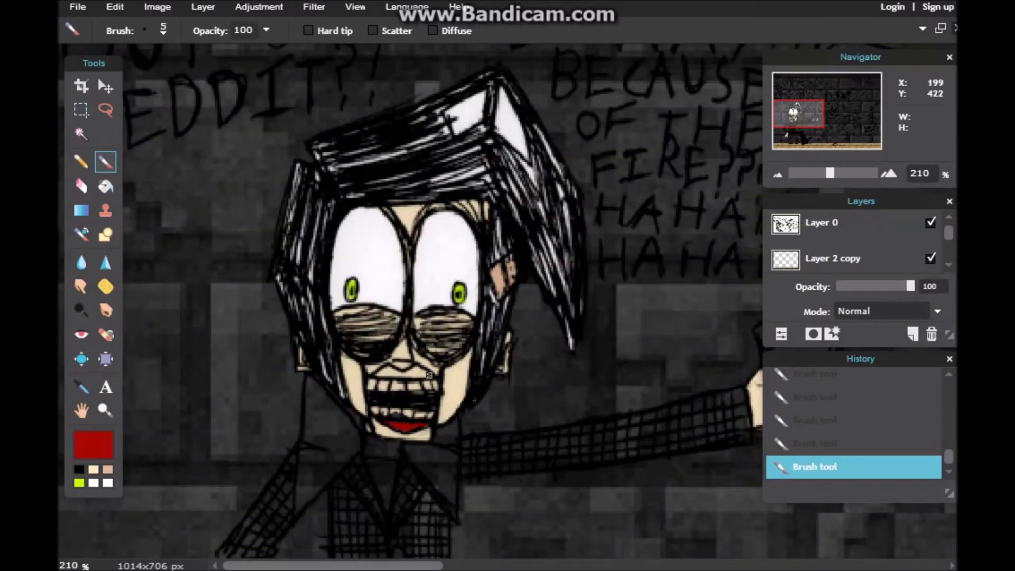
key(x)
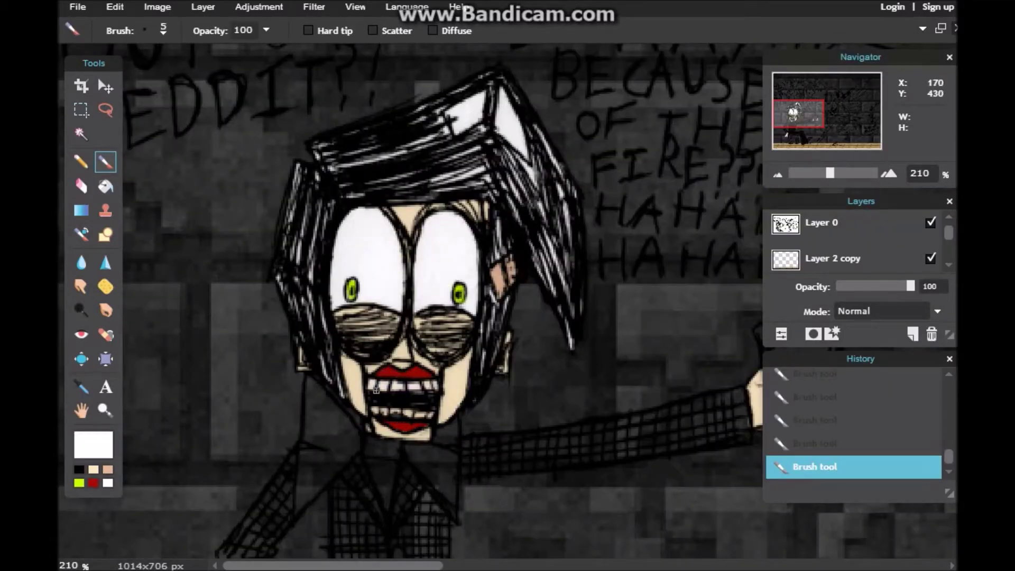
Set the brush size to 9 and move Layer 4 directly below Layer 0 in the layer order.
click(163, 29)
click(215, 68)
click(487, 30)
drag(818, 121, 817, 125)
mouse_move(948, 232)
mouse_down()
mouse_move(949, 247)
mouse_move(917, 227)
mouse_up()
drag(949, 242, 949, 237)
drag(918, 259, 949, 231)
drag(814, 120, 814, 126)
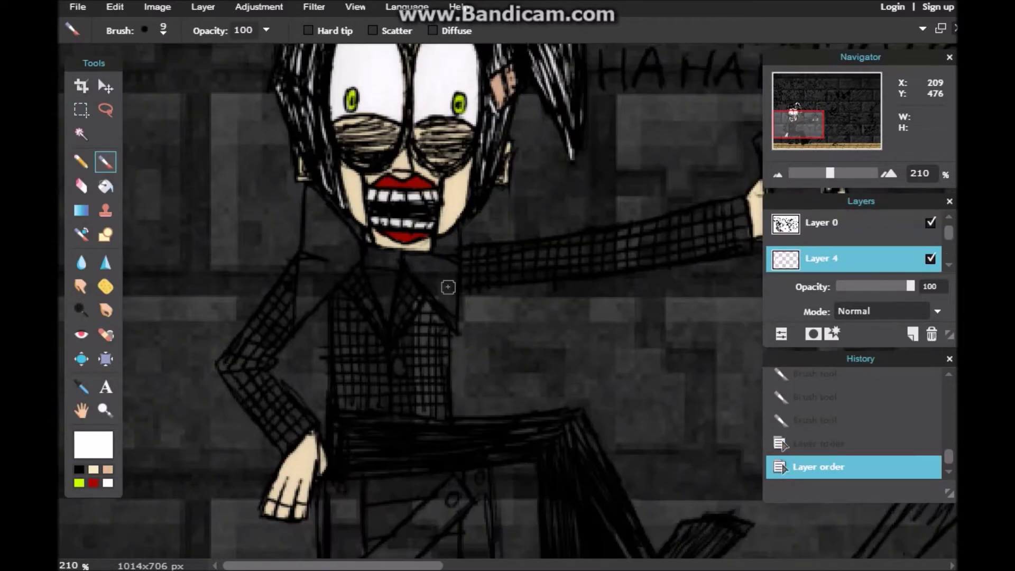
Add a new layer and paint the man's bow tie dark red.
key(ctrl+shift+n)
key(x)
drag(393, 258, 389, 263)
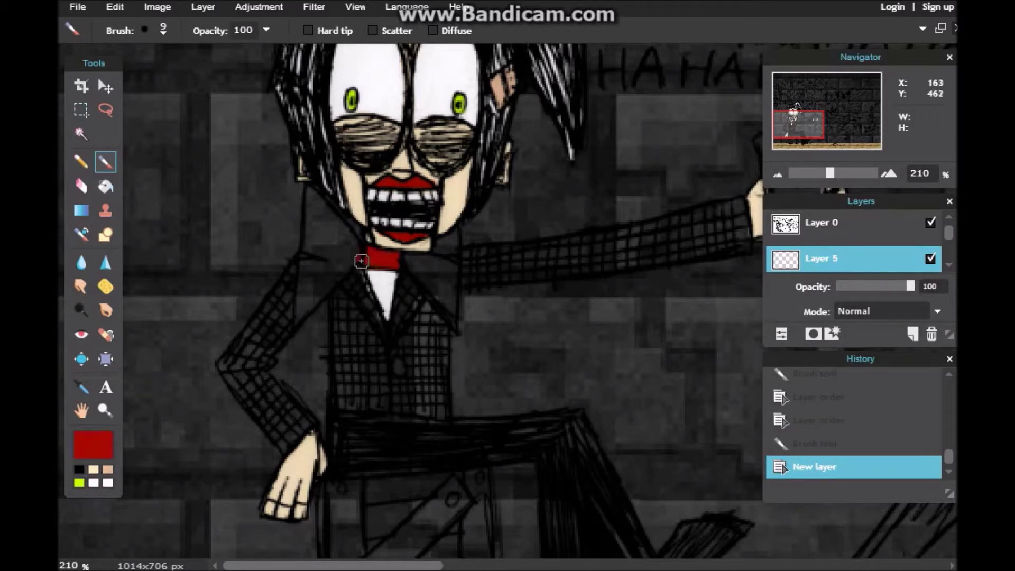
drag(327, 283, 315, 281)
mouse_move(451, 316)
mouse_down()
mouse_move(435, 265)
mouse_move(422, 262)
mouse_up()
Fill the bow tie's edges in red with a size 5 brush and erase the overspill.
click(163, 30)
click(188, 68)
click(487, 30)
drag(310, 193, 309, 199)
click(81, 186)
drag(449, 310, 459, 325)
click(106, 162)
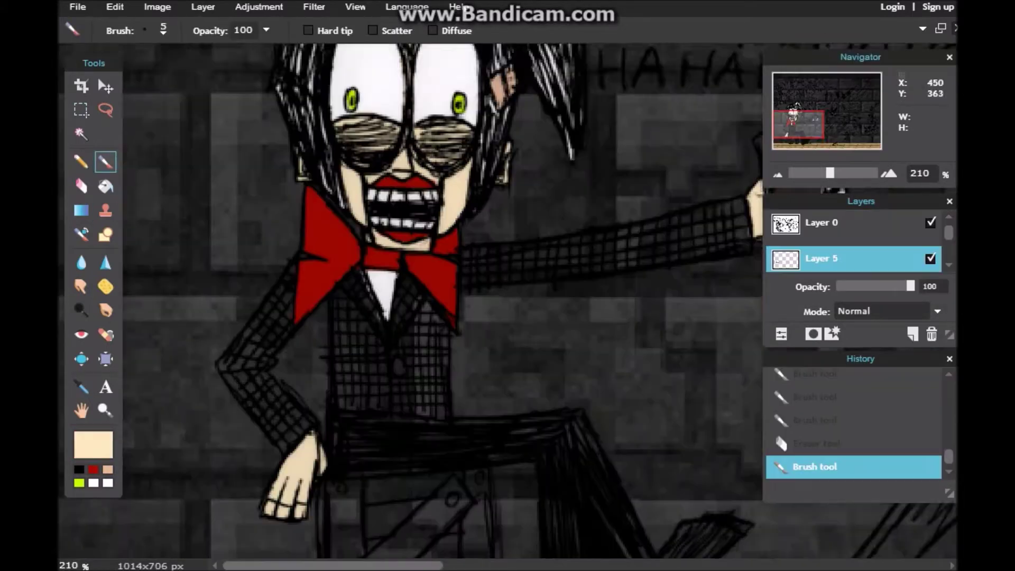
Add a new layer beneath Layer 5 and paint the first half of the man's checked jacket cream.
scroll(394, 315, down, 2)
mouse_move(394, 315)
mouse_down()
mouse_move(397, 299)
mouse_move(353, 242)
mouse_move(377, 359)
mouse_up()
key(ctrl+z)
scroll(851, 240, down, 1)
click(846, 234)
click(912, 334)
scroll(895, 226, up, 1)
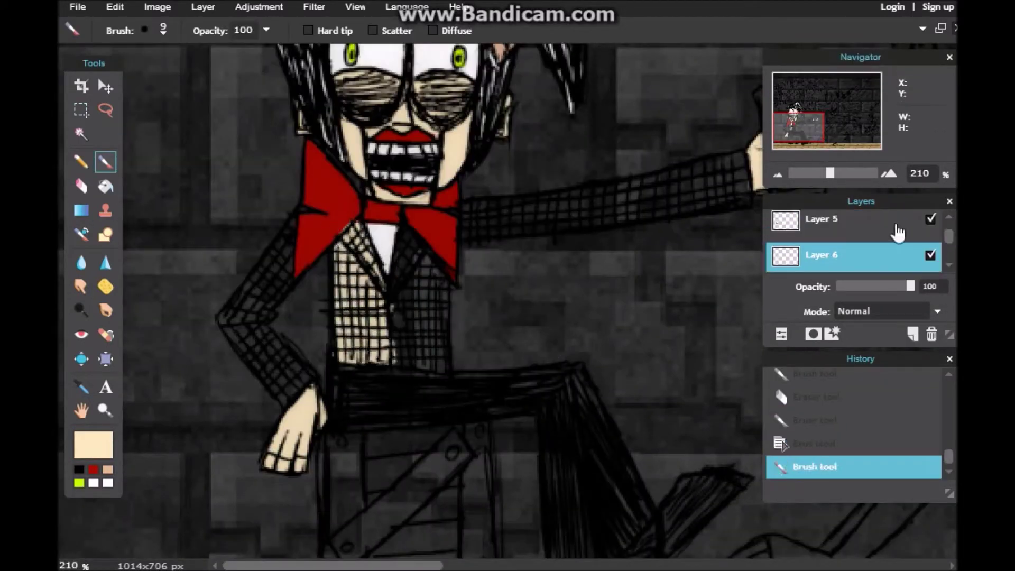
Paint the rest of the checked jacket and the bent sleeve cream on Layer 6.
click(872, 222)
click(93, 469)
click(94, 472)
click(845, 256)
drag(408, 231, 397, 285)
mouse_move(423, 259)
mouse_down()
mouse_move(411, 316)
mouse_move(393, 329)
mouse_move(398, 320)
mouse_up()
drag(295, 205, 296, 265)
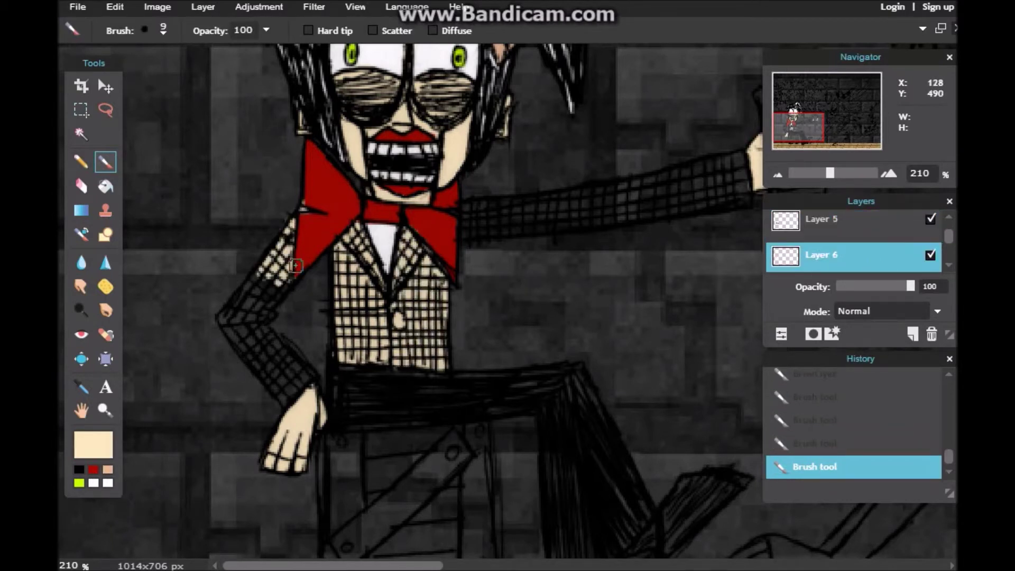
mouse_move(239, 302)
mouse_down()
mouse_move(244, 342)
mouse_move(282, 391)
mouse_move(249, 319)
mouse_up()
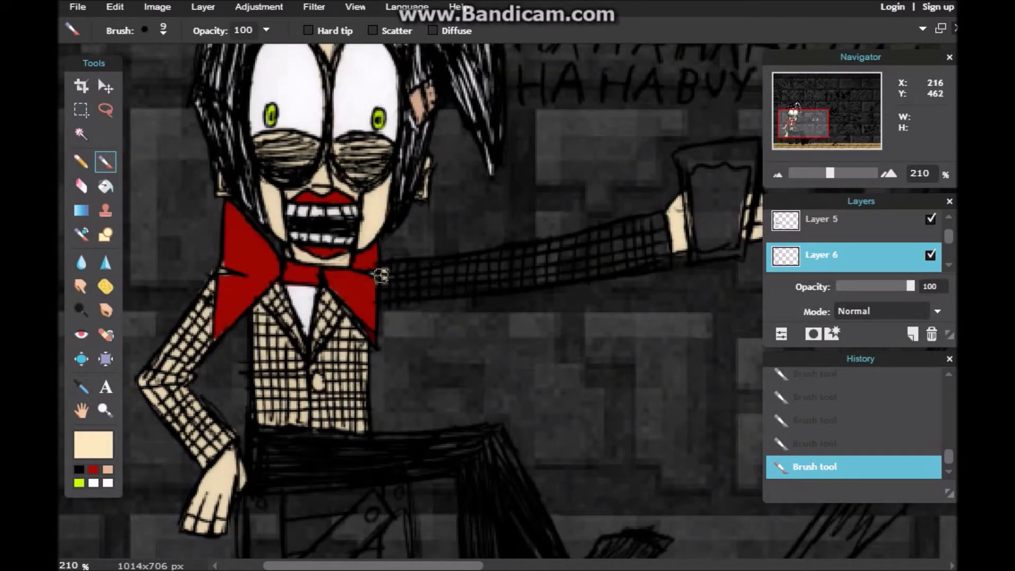
Paint the outstretched checked sleeve cream up to the hand holding the glass.
drag(370, 288, 630, 260)
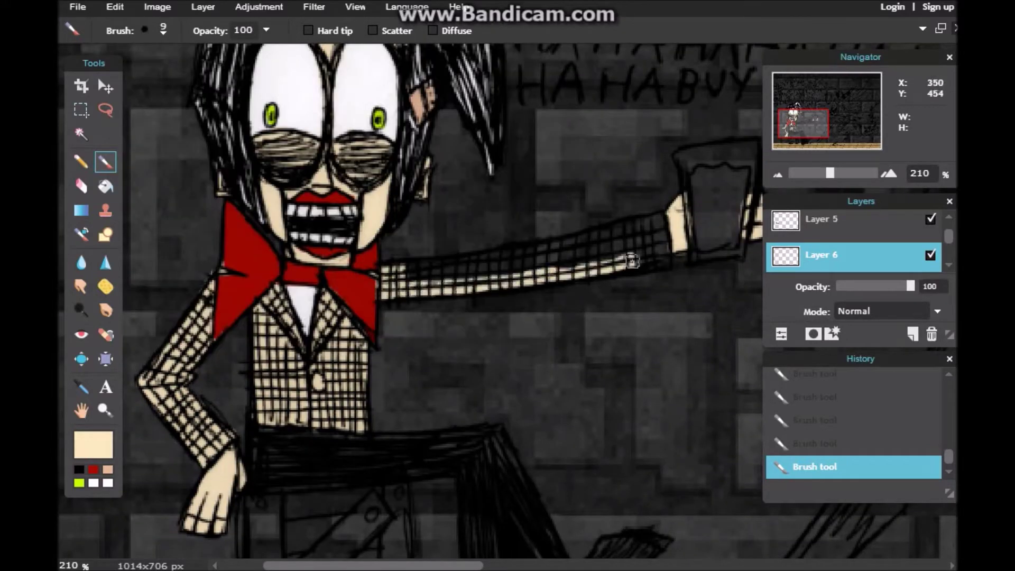
mouse_move(658, 220)
mouse_down()
mouse_move(595, 239)
mouse_move(560, 265)
mouse_up()
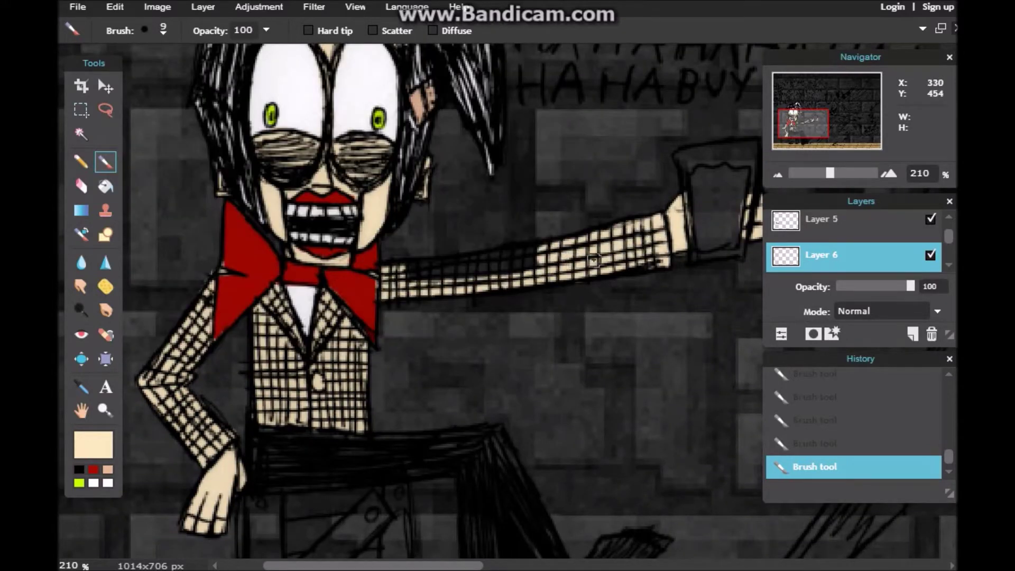
drag(814, 123, 821, 118)
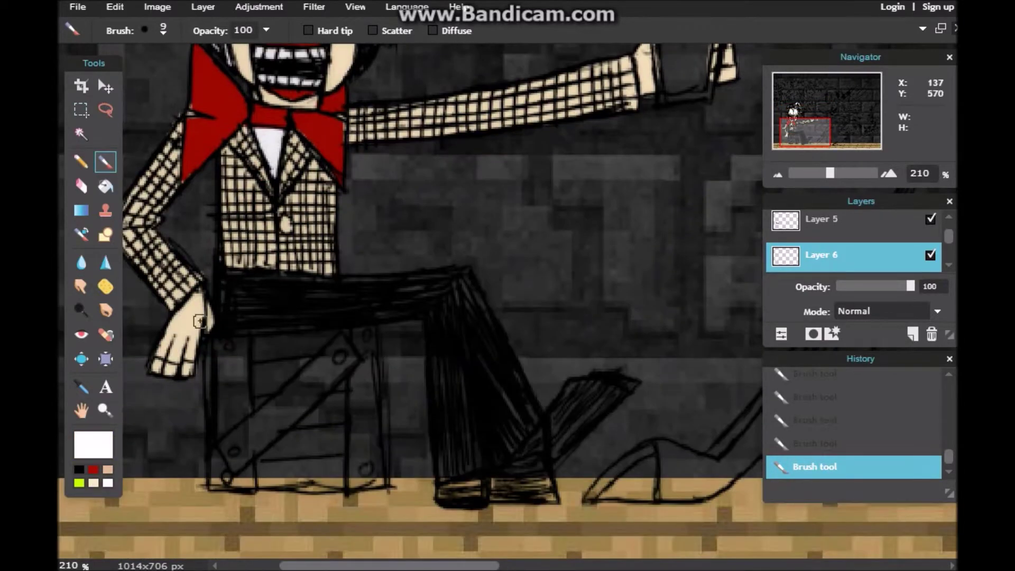
Paint the man's trousers and shoes white and erase the overspill near the raised foot.
mouse_move(470, 491)
mouse_down()
mouse_move(449, 360)
mouse_move(457, 345)
mouse_move(423, 297)
mouse_move(253, 289)
mouse_move(275, 321)
mouse_move(436, 297)
mouse_move(477, 319)
mouse_move(540, 453)
mouse_move(497, 484)
mouse_up()
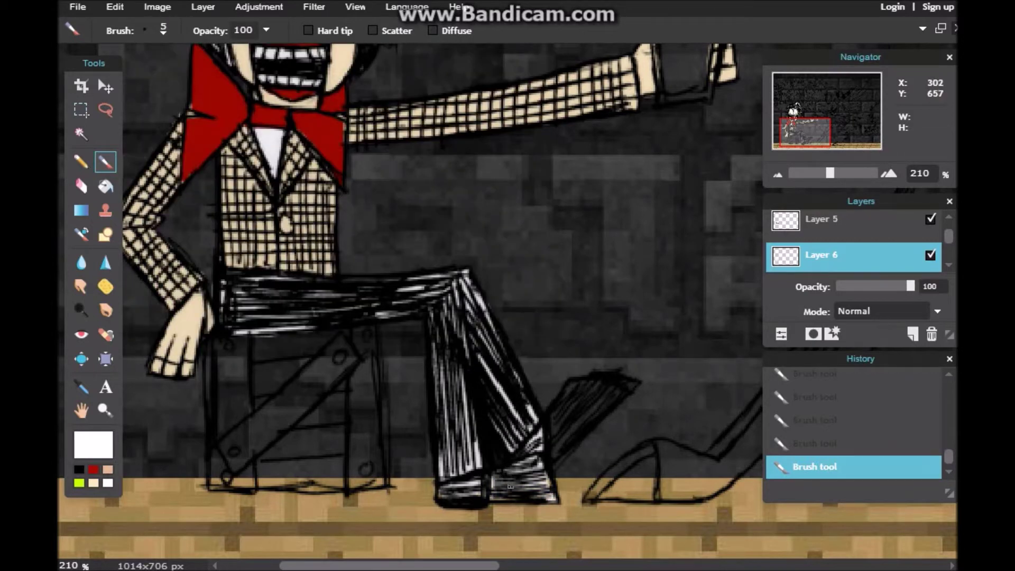
mouse_move(573, 387)
mouse_down()
mouse_move(553, 448)
mouse_move(617, 390)
mouse_up()
click(81, 186)
drag(557, 456, 556, 467)
Hide the Layer 0 line art and sample the light brown colour from the wooden floor.
click(88, 390)
scroll(909, 233, up, 3)
click(931, 222)
click(712, 483)
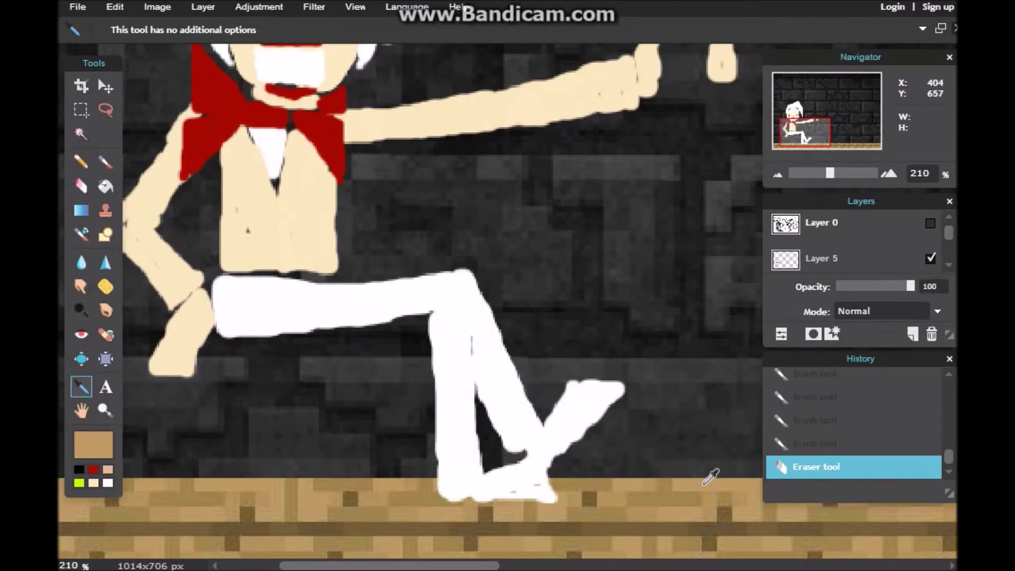
Show Layer 0 again and paint the wooden crate light brown on Layer 4 with the brush.
click(106, 162)
click(931, 222)
scroll(901, 251, down, 3)
click(901, 252)
mouse_move(362, 340)
mouse_down()
mouse_move(230, 475)
mouse_move(370, 465)
mouse_move(349, 349)
mouse_move(258, 438)
mouse_up()
Sample a chocolate brown from another open image and return to the NESQUIK AND CHILL colours document.
mouse_move(817, 139)
mouse_down()
mouse_move(818, 123)
mouse_move(829, 125)
mouse_up()
click(923, 29)
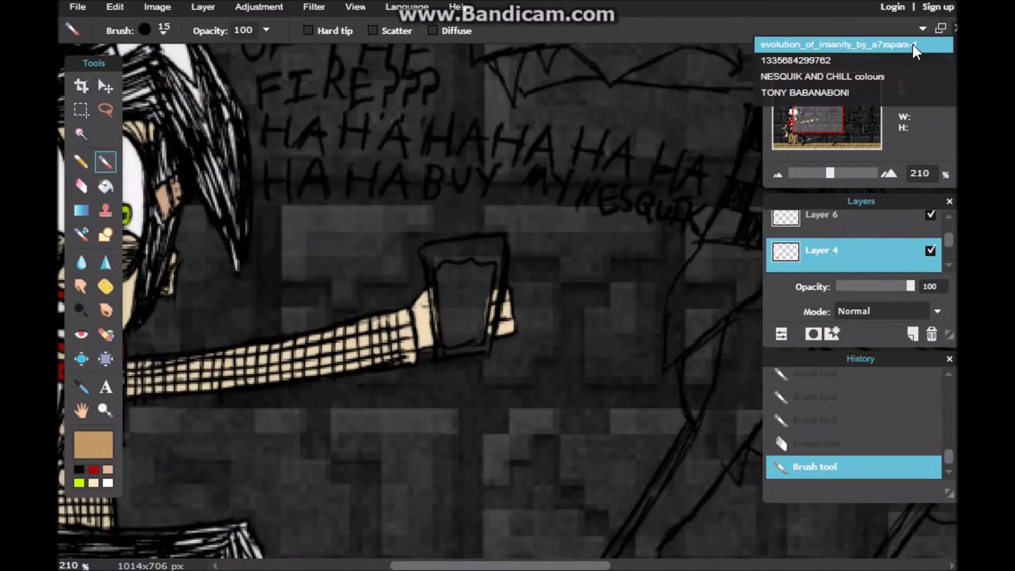
click(893, 83)
click(82, 388)
click(265, 300)
click(106, 161)
click(922, 29)
click(893, 77)
Paint the drink inside the glass chocolate brown with a size 9 brush.
click(167, 32)
click(215, 68)
drag(469, 266, 478, 327)
drag(448, 274, 456, 300)
Choose a pale blue and paint the glass on a new layer at 15% opacity with a size 5 brush.
click(94, 443)
click(482, 367)
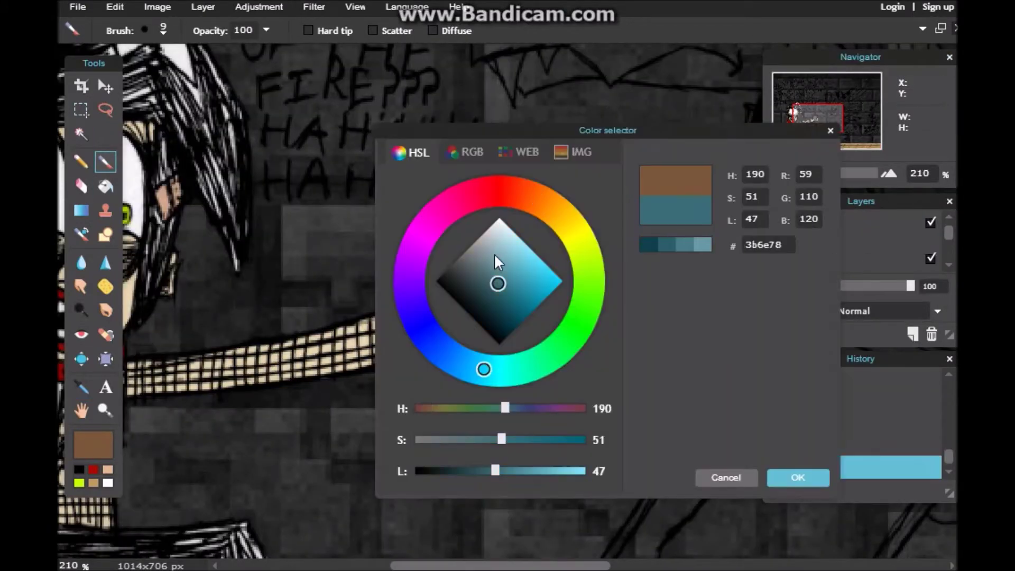
click(797, 478)
click(913, 334)
click(165, 32)
click(246, 86)
mouse_move(490, 250)
mouse_down()
mouse_move(472, 341)
mouse_move(433, 249)
mouse_up()
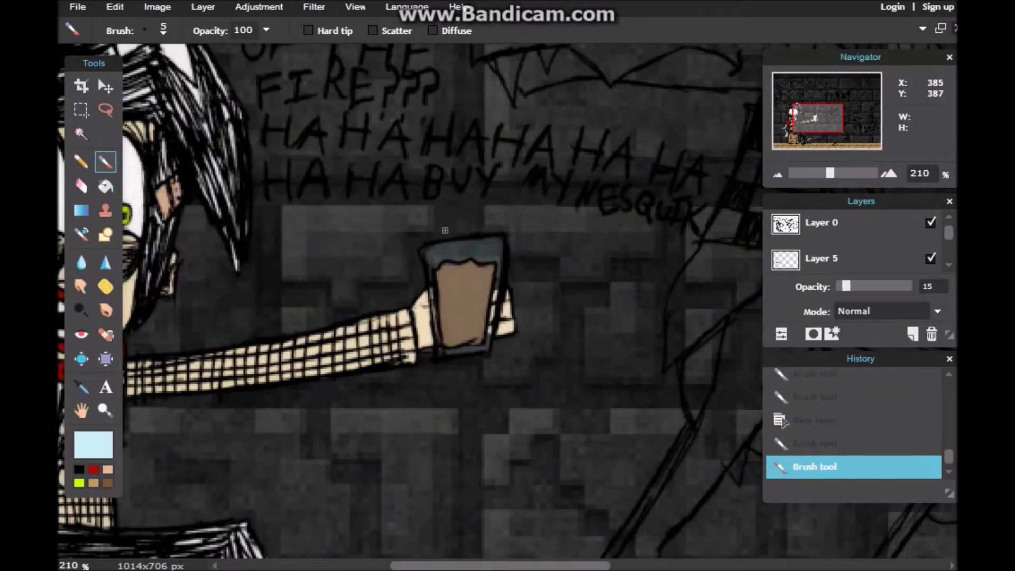
Sample the dragon's pale skin colour from the TONY BABANABONI image and return to the drawing.
drag(834, 118, 852, 99)
click(931, 237)
click(922, 31)
click(838, 93)
click(82, 387)
click(106, 162)
click(922, 30)
click(804, 77)
Paint the main areas of the dragon's head in the pale skin colour and erase the overspill.
mouse_move(557, 238)
mouse_down()
mouse_move(645, 335)
mouse_move(607, 290)
mouse_up()
mouse_move(254, 298)
mouse_down()
mouse_move(267, 353)
mouse_move(239, 371)
mouse_move(241, 344)
mouse_move(274, 394)
mouse_up()
mouse_move(552, 366)
mouse_down()
mouse_move(520, 405)
mouse_move(544, 379)
mouse_move(509, 306)
mouse_move(488, 190)
mouse_move(406, 258)
mouse_move(396, 337)
mouse_move(361, 341)
mouse_move(305, 317)
mouse_move(354, 322)
mouse_up()
click(81, 186)
click(105, 162)
Fill the remaining areas and edges of the dragon's snout and jaw with a smaller brush.
click(163, 31)
click(275, 80)
drag(298, 346, 346, 357)
mouse_move(364, 388)
mouse_down()
mouse_move(500, 378)
mouse_move(499, 353)
mouse_up()
click(164, 31)
click(183, 72)
drag(225, 380, 231, 389)
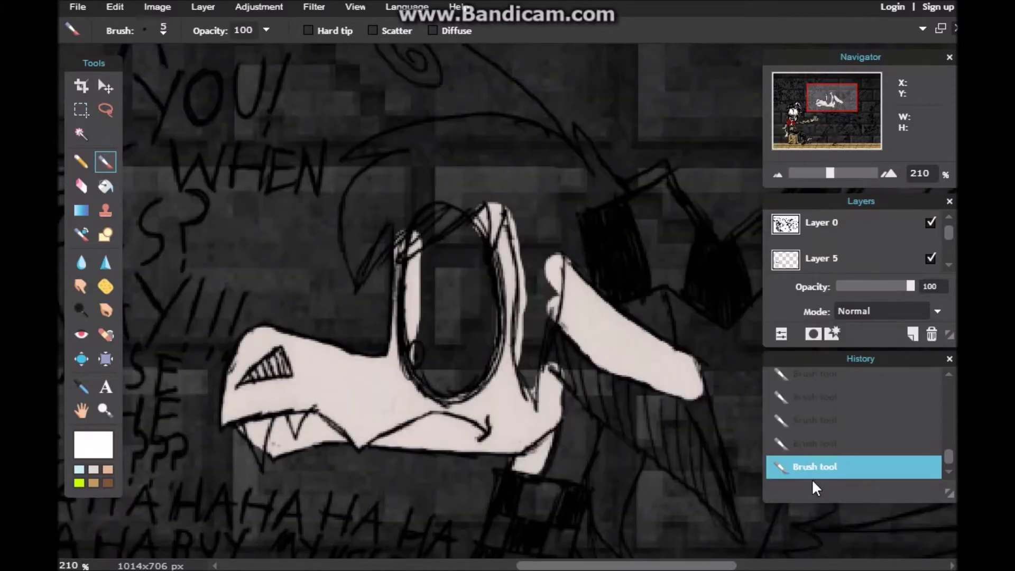
Enlarge the brush and paint the inside of the dragon's eye white.
click(163, 30)
click(202, 86)
mouse_move(435, 250)
mouse_down()
mouse_move(465, 370)
mouse_move(447, 267)
mouse_move(456, 279)
mouse_up()
Paint the dragon's chest and front leg in the pale skin colour with a size 15 brush.
click(94, 469)
drag(825, 92, 828, 121)
drag(499, 191, 437, 208)
drag(424, 260, 474, 214)
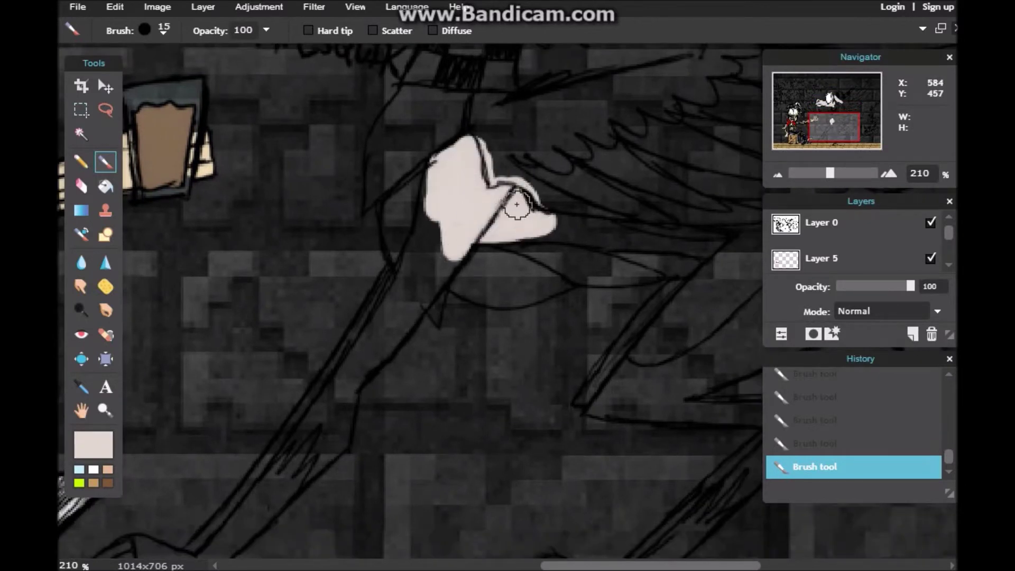
mouse_move(341, 373)
mouse_down()
mouse_move(396, 319)
mouse_move(425, 233)
mouse_up()
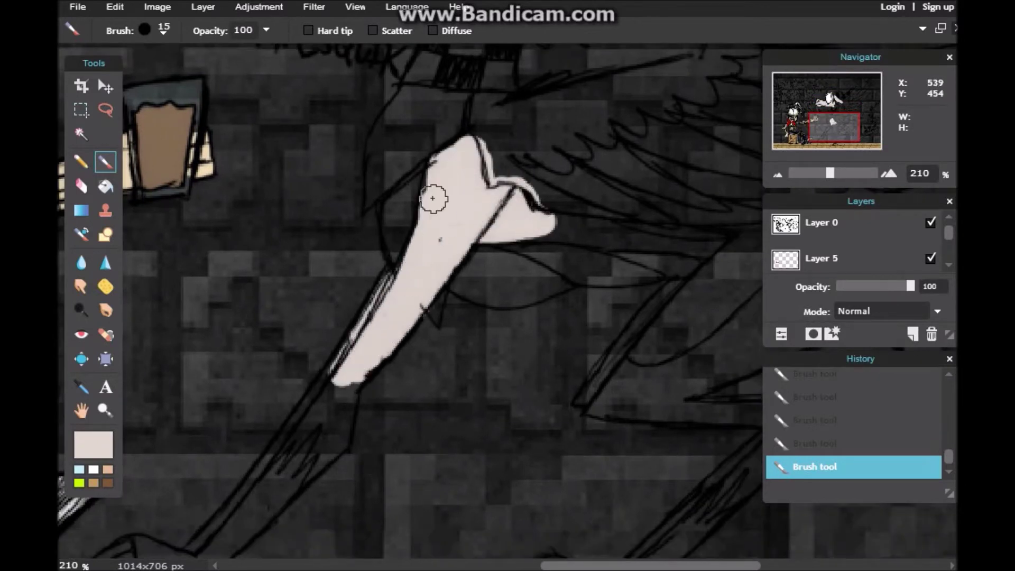
drag(828, 124, 817, 132)
mouse_move(454, 370)
mouse_down()
mouse_move(472, 324)
mouse_move(465, 343)
mouse_move(521, 270)
mouse_up()
Paint the dragon's lower front leg, belly strip and hind leg in the pale skin colour.
drag(810, 130, 827, 123)
drag(608, 216, 416, 202)
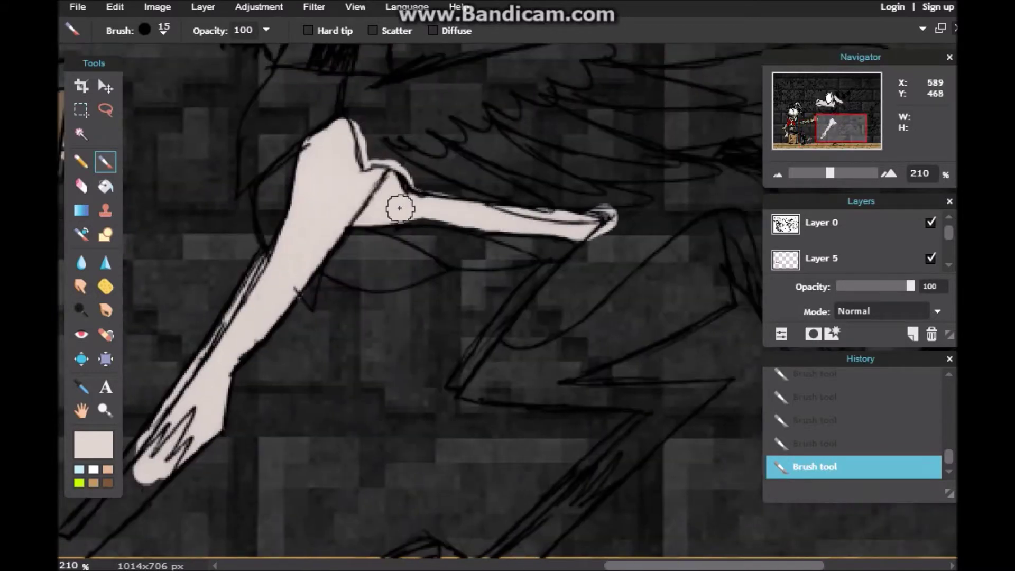
drag(841, 129, 846, 132)
mouse_move(638, 162)
mouse_down()
mouse_move(478, 274)
mouse_move(383, 319)
mouse_up()
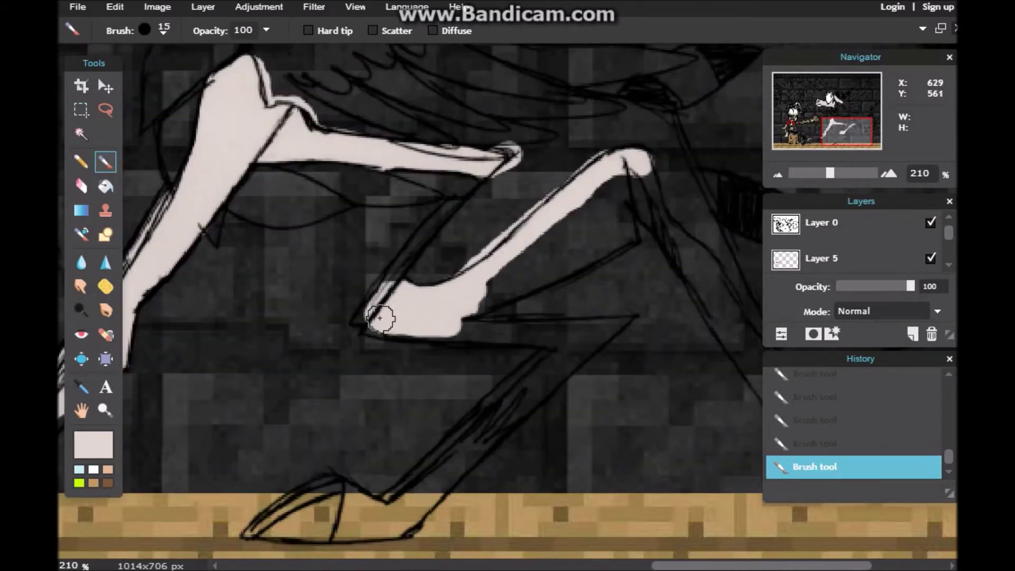
drag(589, 333, 577, 333)
mouse_move(487, 420)
mouse_down()
mouse_move(577, 340)
mouse_move(493, 425)
mouse_up()
mouse_move(599, 228)
mouse_down()
mouse_move(593, 211)
mouse_move(458, 308)
mouse_up()
drag(613, 236, 564, 238)
Paint the base of the dragon's tail in the pale skin colour with the size 15 brush.
drag(846, 132, 855, 135)
drag(615, 318, 507, 139)
drag(625, 349, 600, 317)
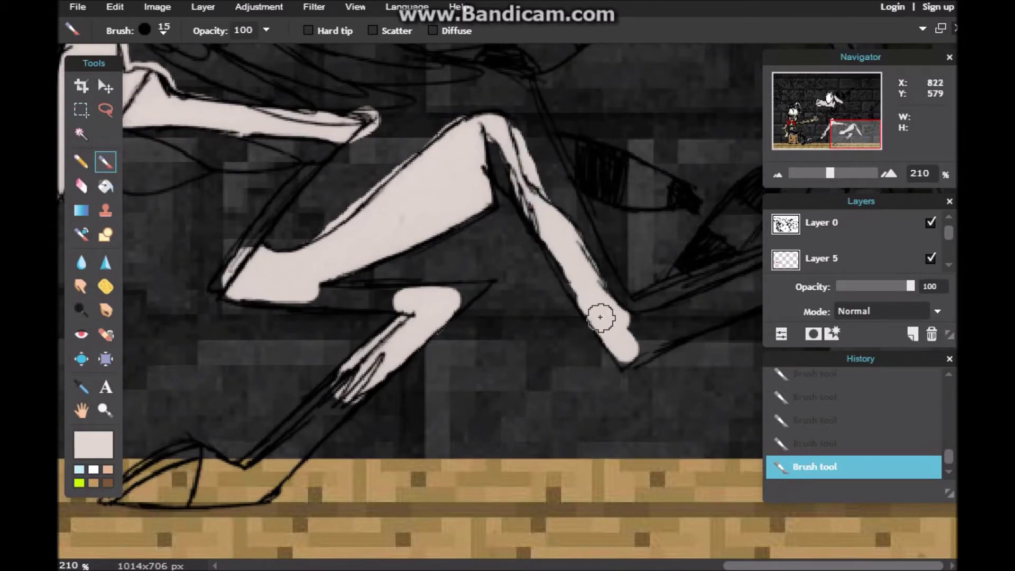
Reduce the brush to size 9 and then 5, and fill the hind leg's edges and pointed corners in the pale skin colour.
click(861, 131)
key(bracketleft)
key(bracketleft)
key(bracketleft)
key(bracketleft)
key(bracketleft)
key(bracketleft)
drag(381, 354, 220, 332)
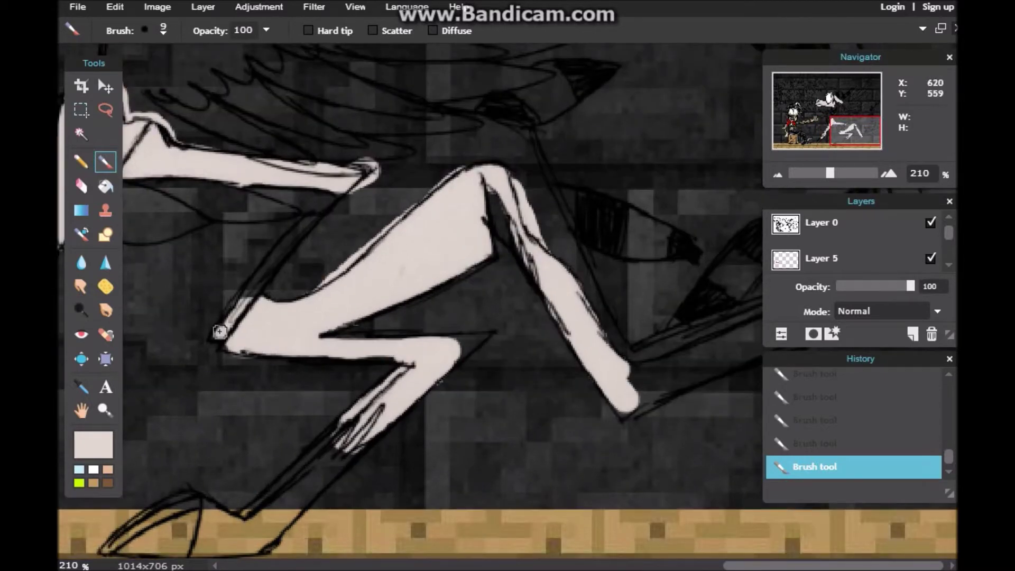
key(bracketleft)
key(bracketleft)
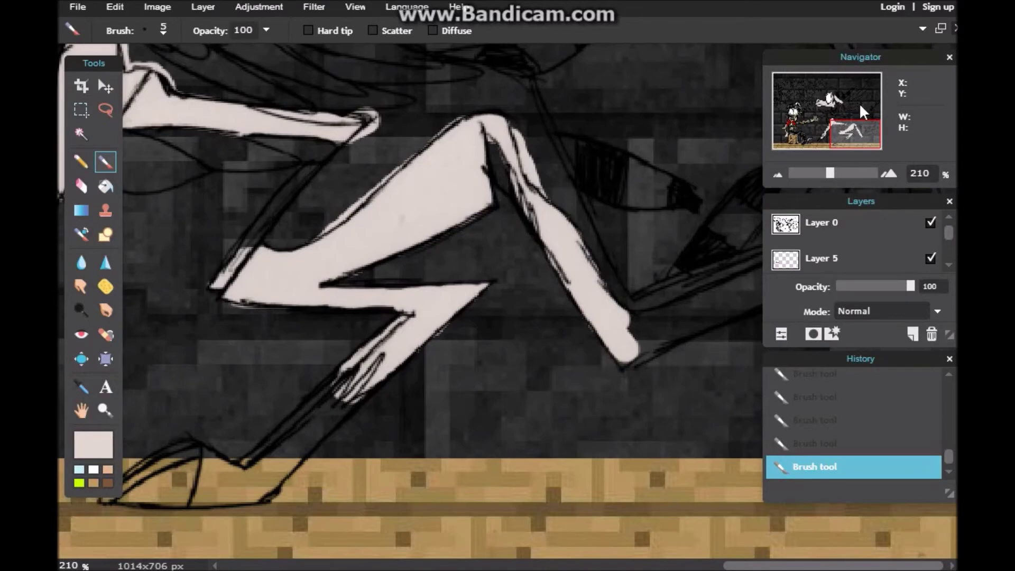
Move the Navigator, Layers and History windows next to the Tools window to uncover the tail.
click(858, 103)
drag(855, 104, 867, 128)
drag(853, 57, 214, 63)
drag(856, 201, 216, 203)
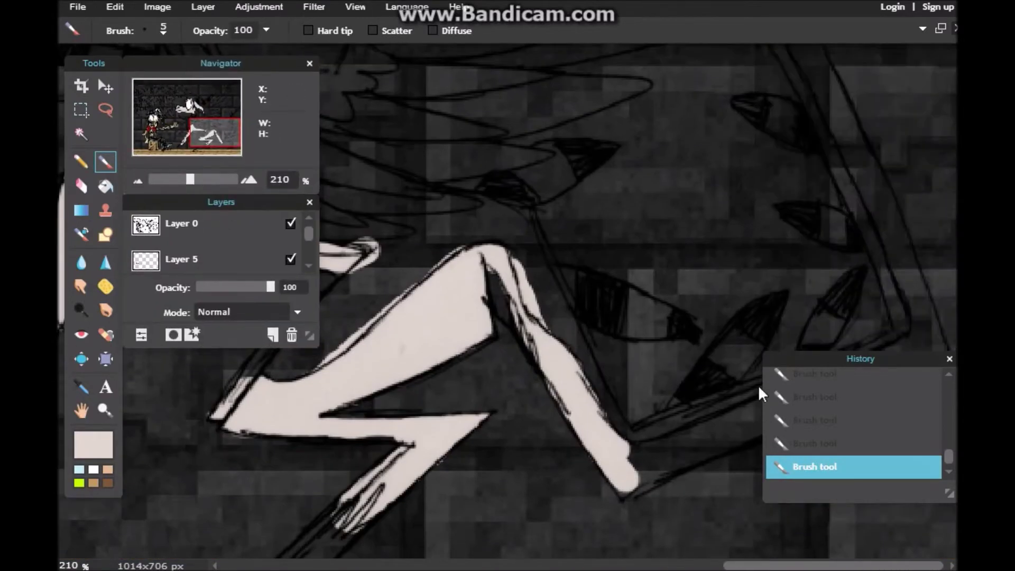
drag(846, 359, 206, 357)
Paint the lower stretch and outer bend of the tail in the pale skin colour with a larger brush and erase the overspill.
scroll(767, 473, up, 1)
key(bracketright)
key(bracketright)
key(bracketright)
key(bracketright)
key(bracketright)
mouse_move(636, 485)
mouse_down()
mouse_move(704, 469)
mouse_move(931, 371)
mouse_move(913, 343)
mouse_up()
click(81, 185)
drag(914, 407, 948, 385)
drag(949, 374, 941, 353)
Fill the tail's lower corner with a smaller brush and paint the upper part of the tail in the pale skin colour.
click(105, 162)
click(622, 530)
click(162, 30)
click(183, 73)
click(620, 530)
click(161, 30)
click(213, 77)
scroll(893, 374, up, 4)
mouse_move(893, 374)
mouse_down()
mouse_move(919, 459)
mouse_move(803, 199)
mouse_move(820, 243)
mouse_up()
drag(833, 142, 838, 150)
scroll(838, 149, up, 3)
drag(877, 244, 897, 215)
Paint the dragon's teeth white with the size 5 brush.
mouse_move(216, 117)
mouse_down()
mouse_move(215, 134)
mouse_move(185, 110)
mouse_up()
click(94, 469)
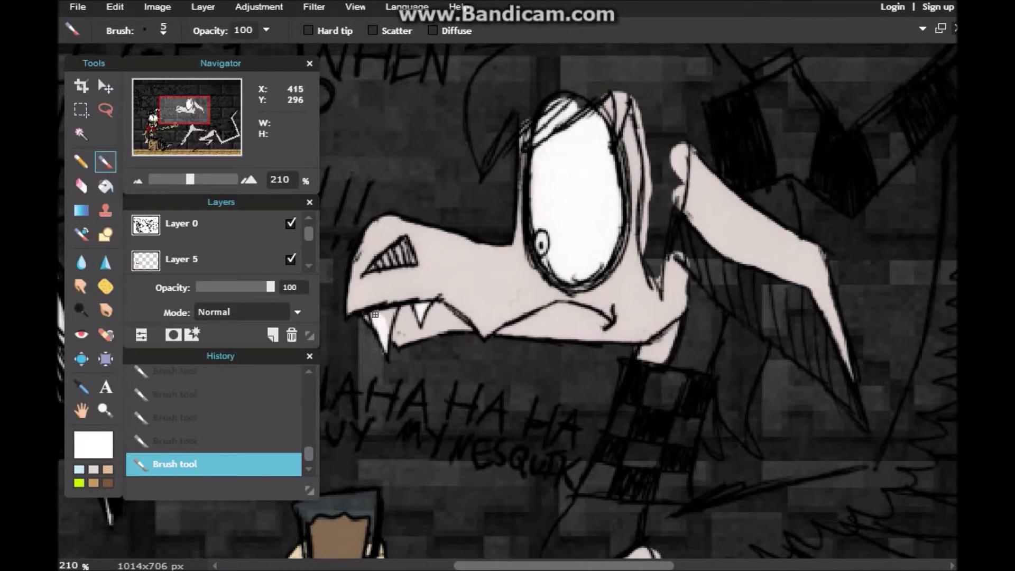
Sample the brown hair colour from the open reference image of the dragon and return to the drawing.
click(922, 29)
click(900, 79)
click(81, 387)
drag(217, 100, 216, 105)
click(655, 180)
click(106, 162)
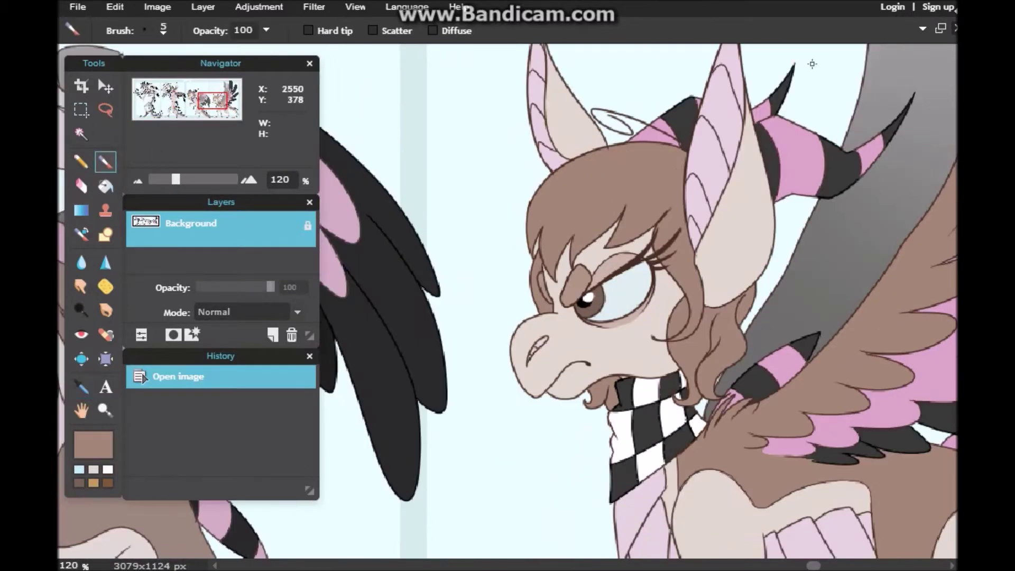
click(922, 29)
click(893, 62)
Paint the hair strand behind the eye and the strip across the eye's top brown, using brush sizes 9 and 5.
click(163, 30)
click(214, 74)
scroll(683, 229, up, 2)
mouse_move(683, 230)
mouse_down()
mouse_move(677, 277)
mouse_move(648, 324)
mouse_move(655, 363)
mouse_up()
click(163, 30)
click(184, 78)
click(184, 79)
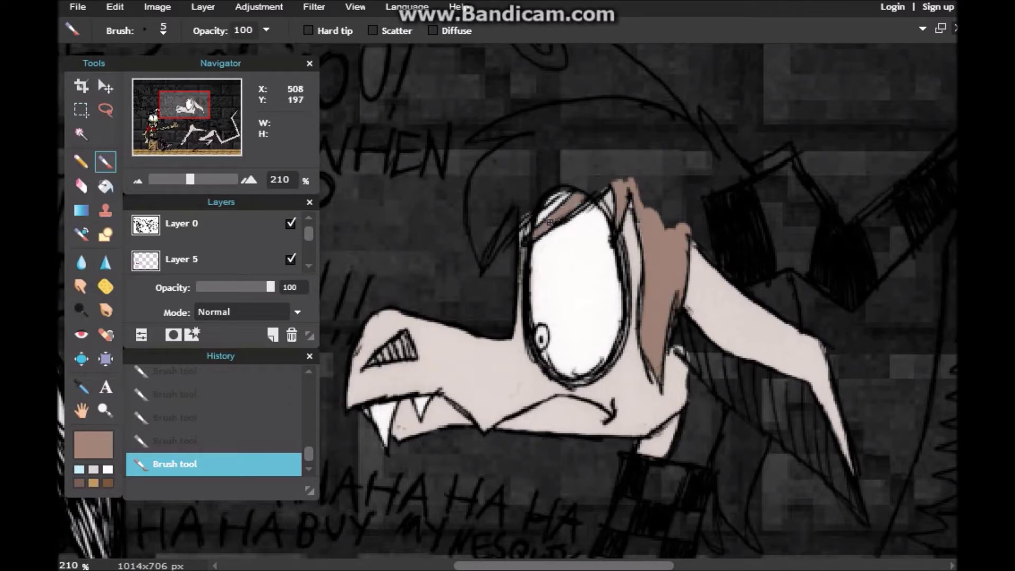
drag(683, 225, 648, 244)
Paint the top and fringe of the dragon's hair and the patch behind the ear brown with a larger brush.
click(163, 31)
click(214, 75)
drag(646, 146, 606, 113)
key(ctrl+z)
mouse_move(592, 168)
mouse_down()
mouse_move(682, 201)
mouse_move(673, 134)
mouse_up()
mouse_move(478, 238)
mouse_down()
mouse_move(523, 207)
mouse_move(508, 160)
mouse_move(540, 123)
mouse_move(668, 126)
mouse_move(608, 112)
mouse_up()
drag(184, 104, 190, 111)
drag(683, 170, 664, 165)
click(608, 122)
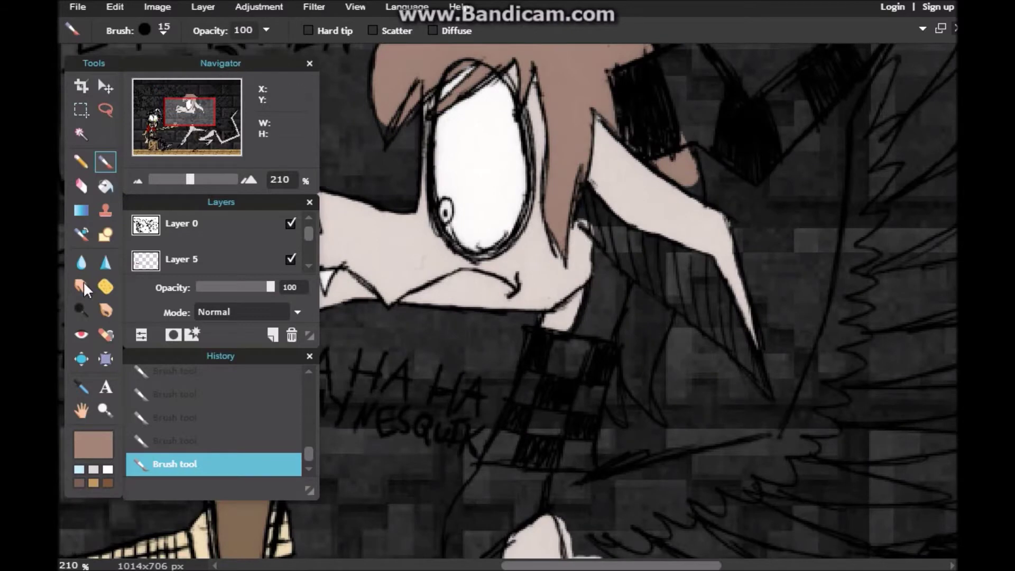
Colour the dragon's small iris brown and paint the hair strands hanging below the ear, using brush sizes 5 and 9.
click(79, 483)
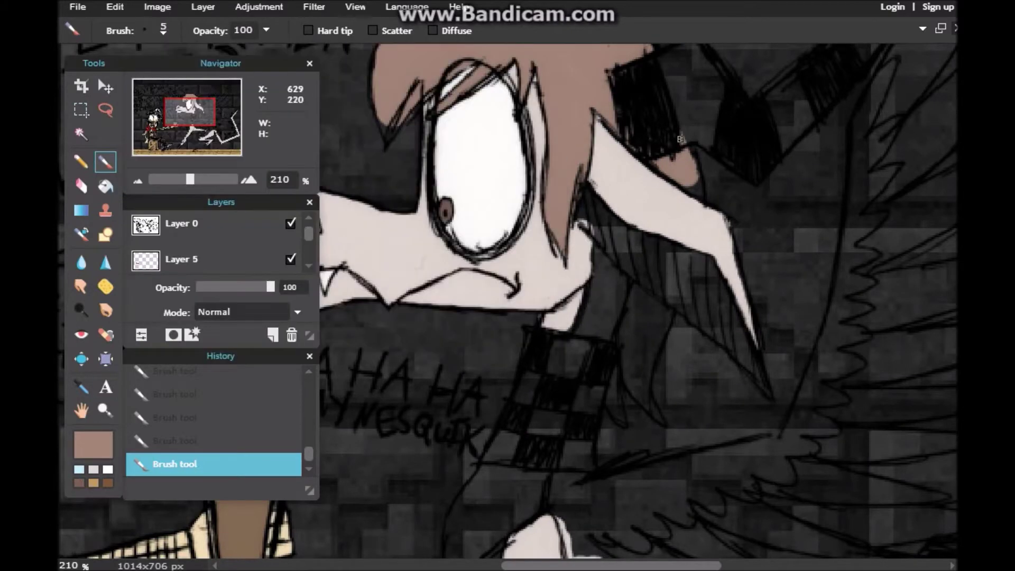
scroll(602, 156, down, 1)
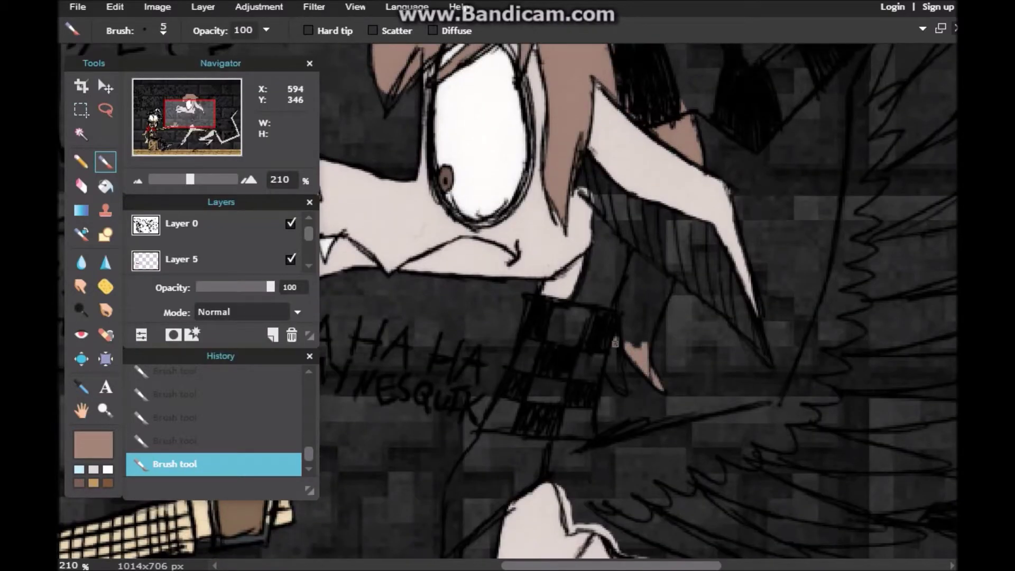
drag(615, 384, 621, 390)
click(163, 30)
click(228, 72)
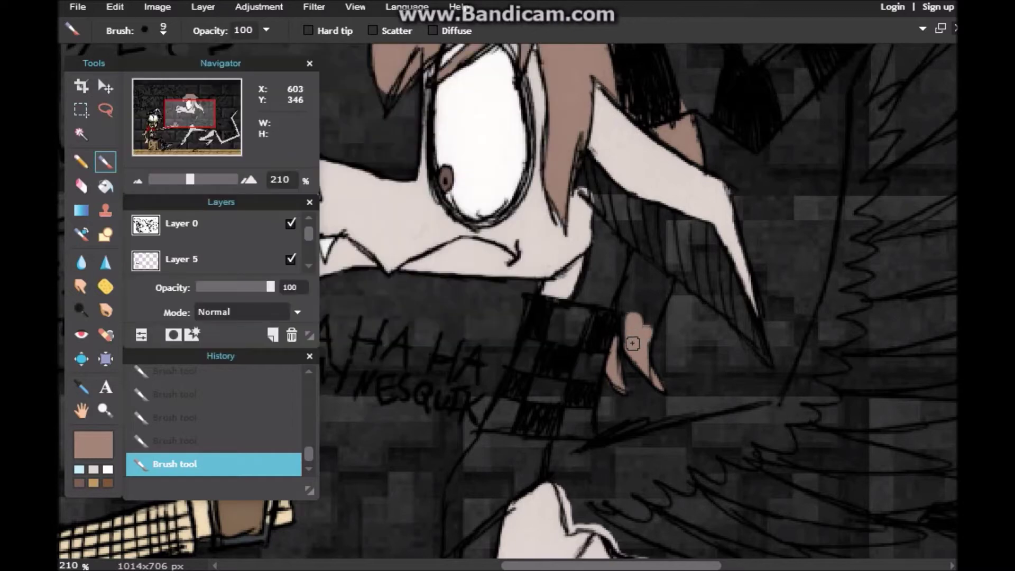
mouse_move(627, 316)
mouse_down()
mouse_move(643, 333)
mouse_move(645, 299)
mouse_up()
Fill the top edges of the hair with a size 5 brush and erase the overspill at the fringe.
scroll(642, 296, up, 5)
click(163, 31)
click(198, 71)
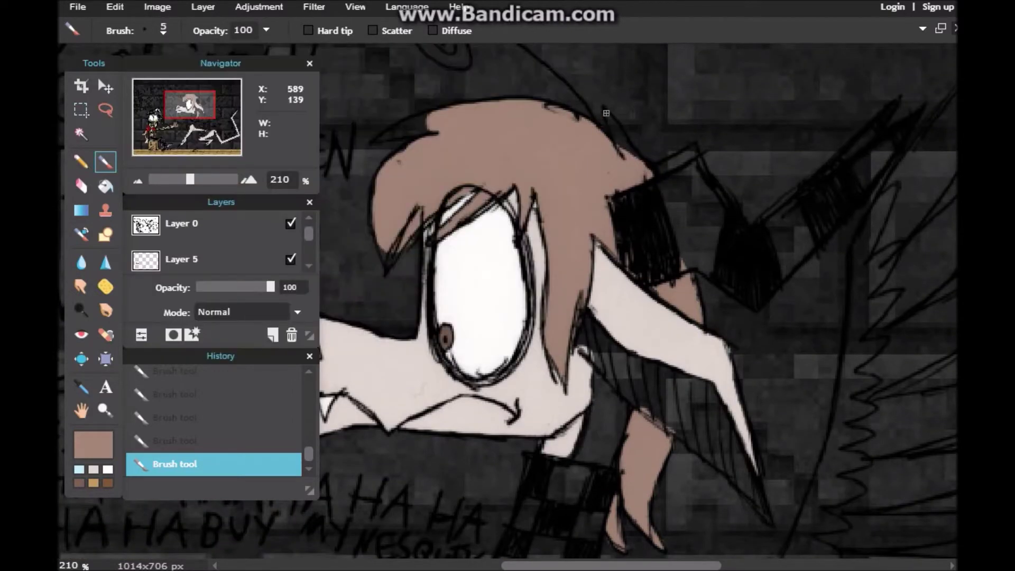
drag(430, 116, 394, 128)
click(80, 186)
click(390, 125)
click(106, 162)
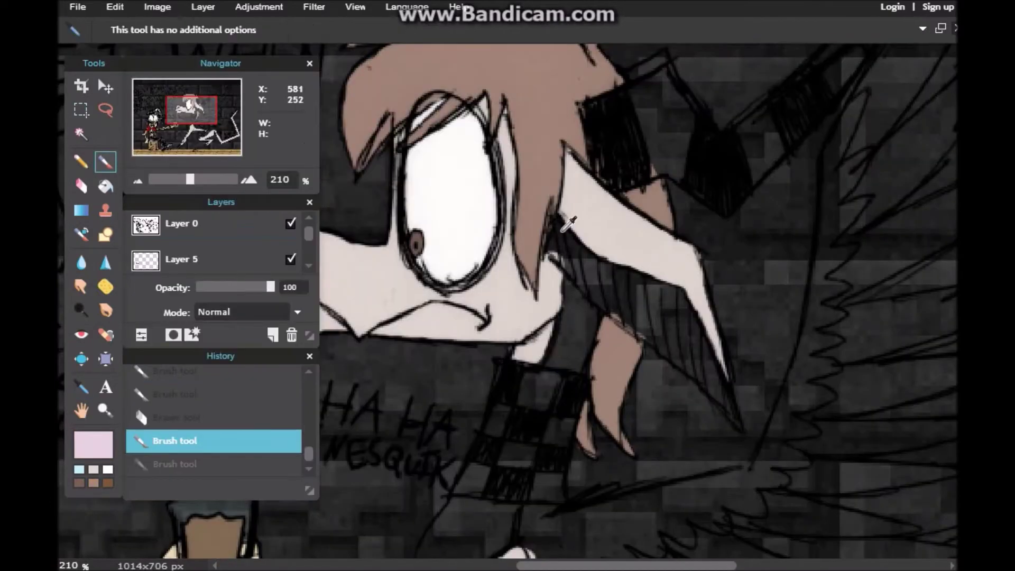
Paint the striped inside of the dragon's ear light lavender.
key(b)
mouse_move(549, 220)
mouse_down()
mouse_move(612, 309)
mouse_move(727, 396)
mouse_move(602, 270)
mouse_move(680, 324)
mouse_move(650, 298)
mouse_up()
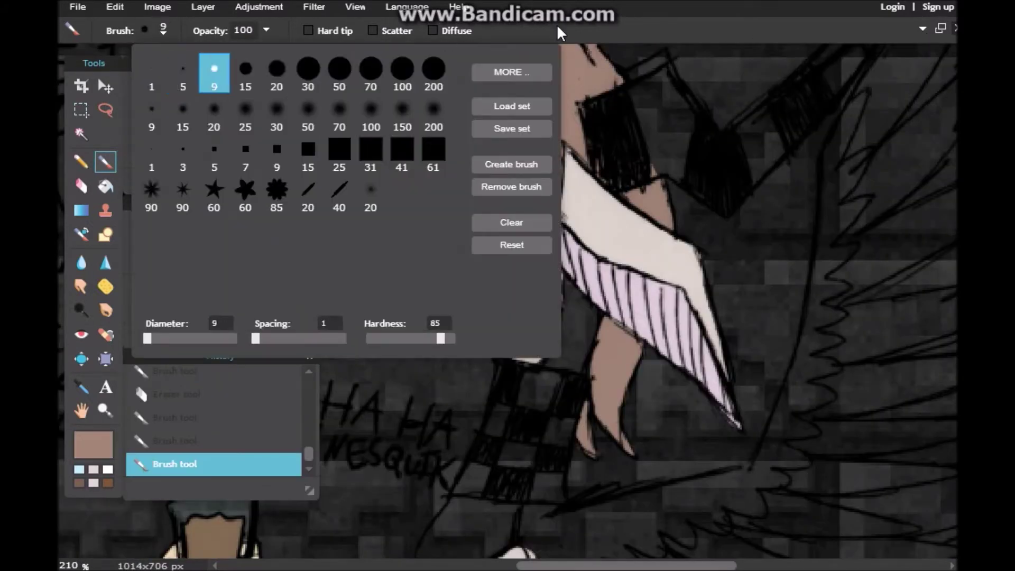
Paint the dragon's neck, shoulder and wing base brown with brush sizes 9 and 15, undoing the last stroke on the wing edge.
drag(573, 294, 583, 312)
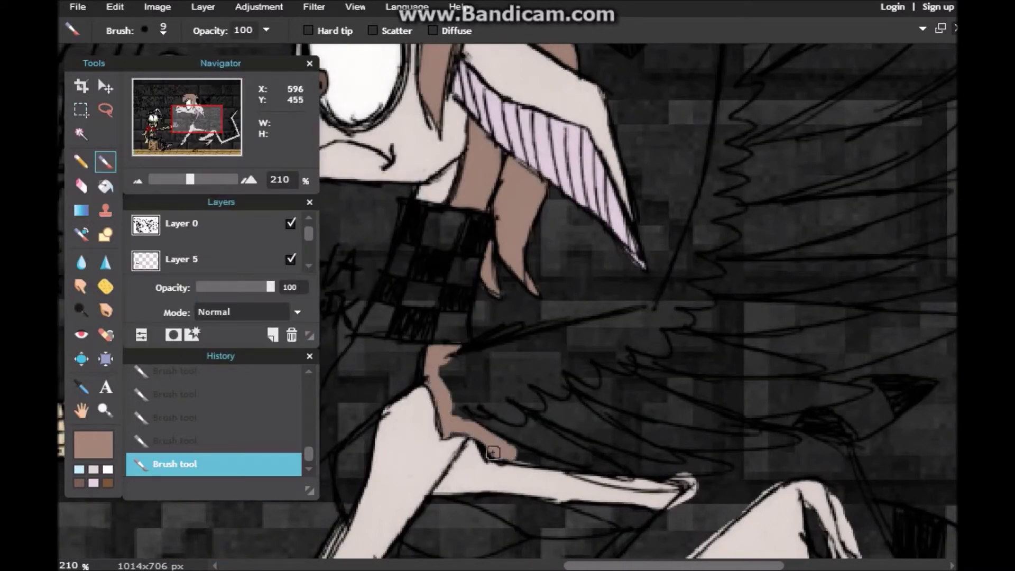
mouse_move(502, 338)
mouse_down()
mouse_move(435, 367)
mouse_move(513, 373)
mouse_move(534, 344)
mouse_move(571, 338)
mouse_move(516, 390)
mouse_up()
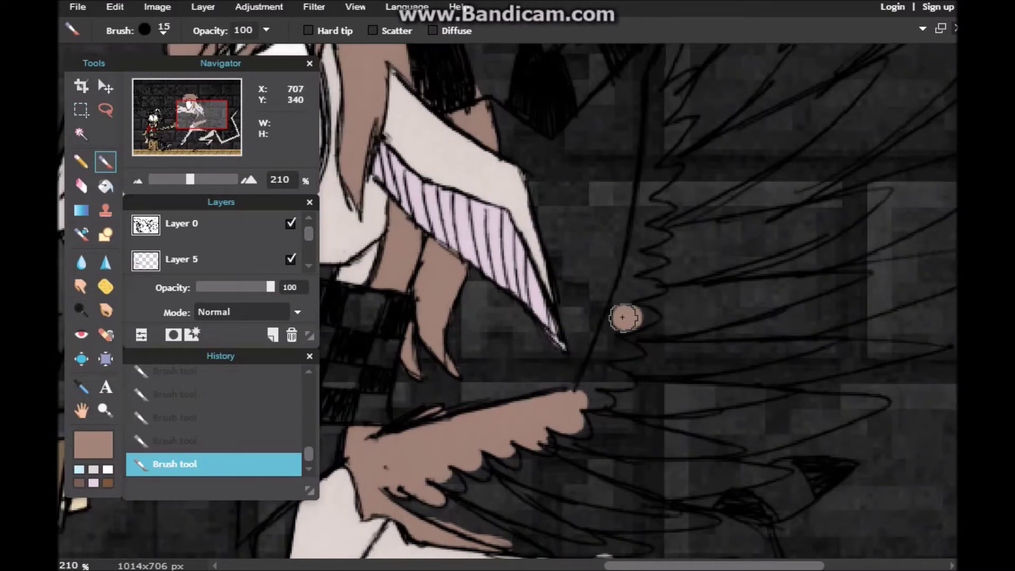
drag(623, 317, 595, 397)
key(ctrl+z)
Paint the scalloped front edge of the wing brown up to its tip, using brush sizes 9 and 5.
drag(456, 430, 459, 462)
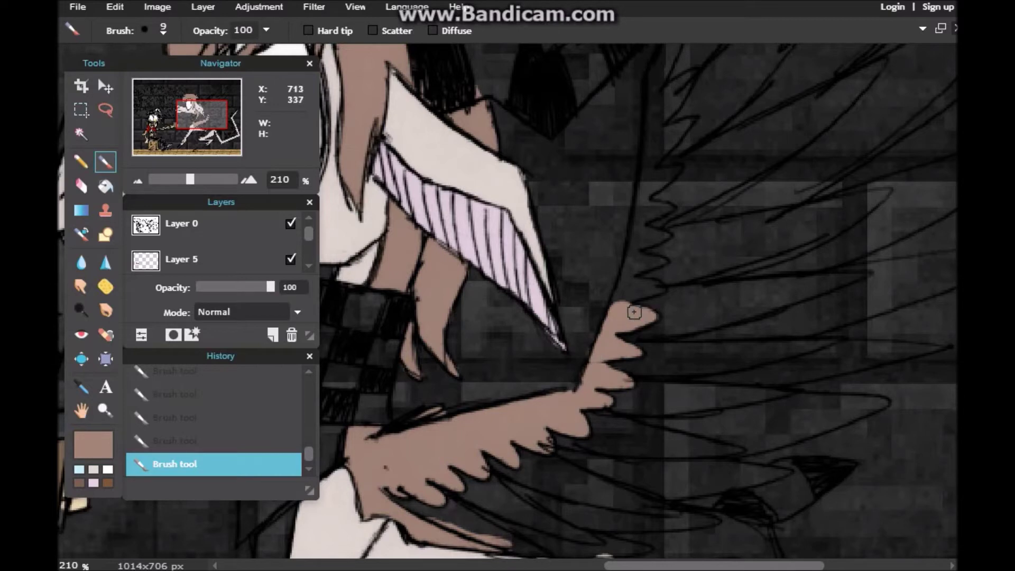
drag(617, 301, 652, 248)
scroll(658, 185, up, 3)
drag(664, 129, 660, 210)
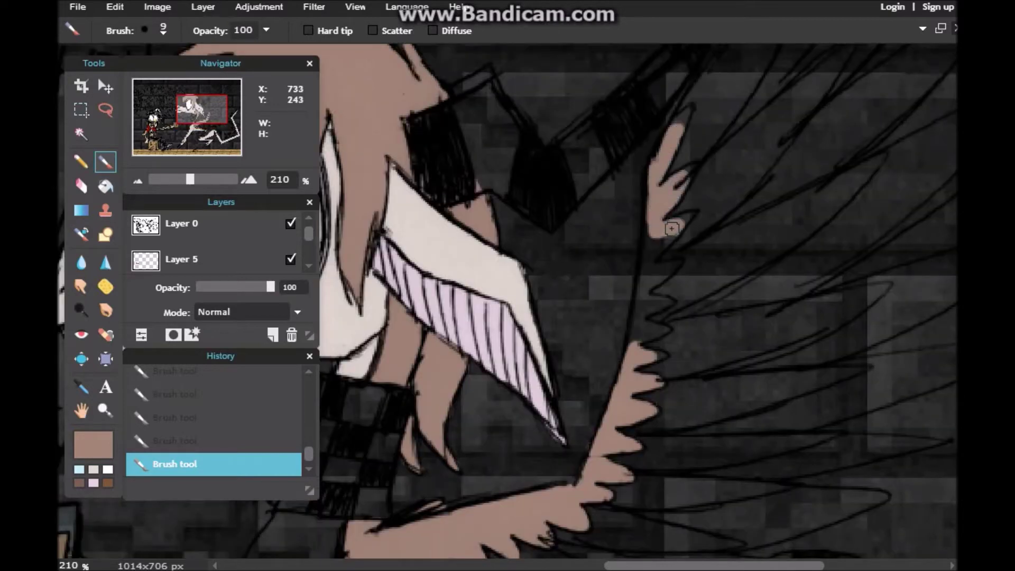
click(145, 30)
click(222, 66)
drag(687, 112, 679, 120)
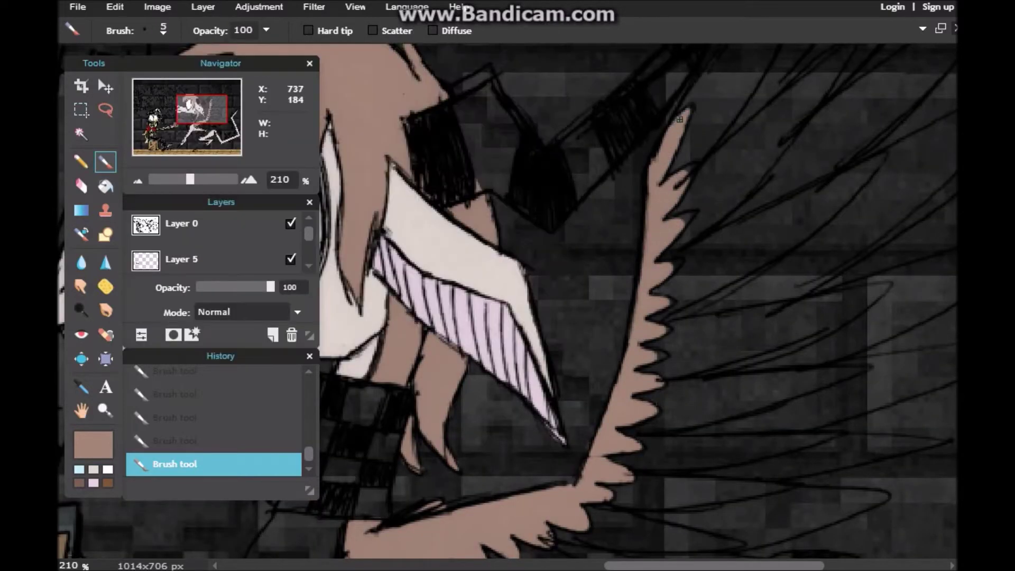
drag(653, 354, 663, 357)
Paint the dragon's haunch, rear back and start of the tail brown, and erase the overspill around the belly.
drag(202, 109, 201, 125)
click(145, 30)
click(168, 65)
drag(516, 492, 610, 447)
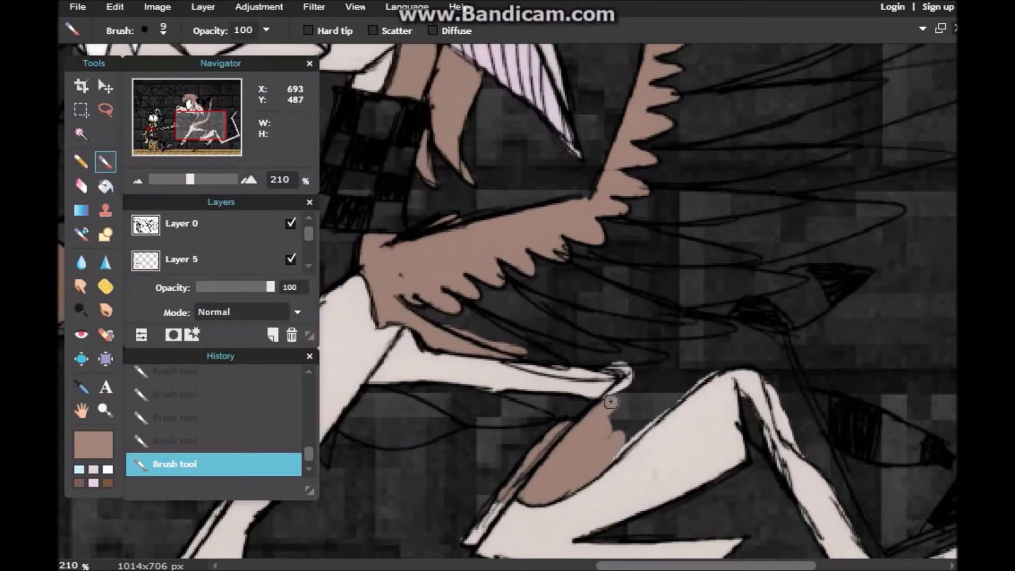
key(ctrl+z)
mouse_move(637, 372)
mouse_down()
mouse_move(760, 337)
mouse_move(686, 363)
mouse_up()
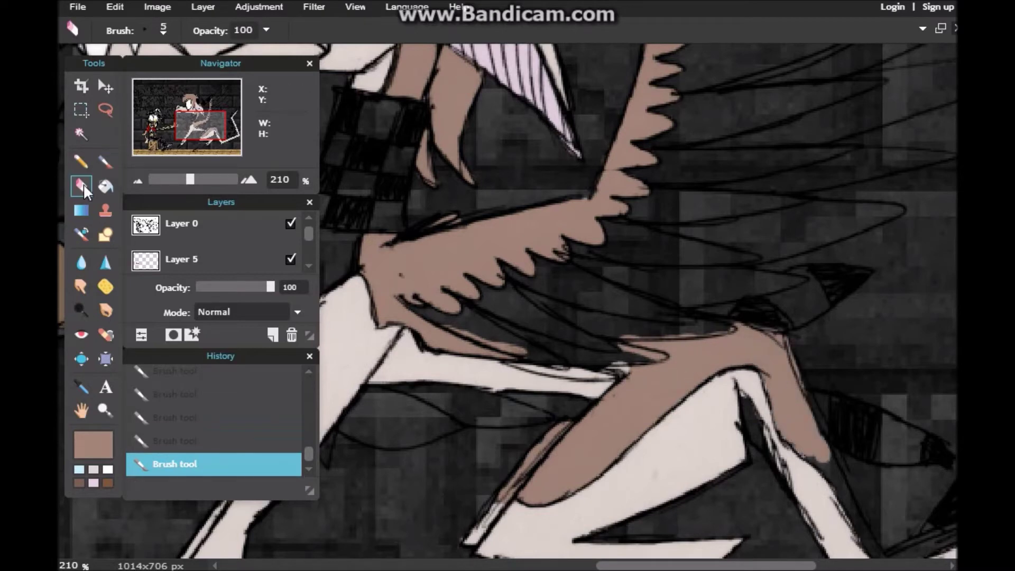
drag(597, 346, 621, 376)
drag(621, 376, 636, 393)
Paint the inner strip along the dragon's bent tail brown with brush sizes 6 and 5.
drag(692, 365, 635, 388)
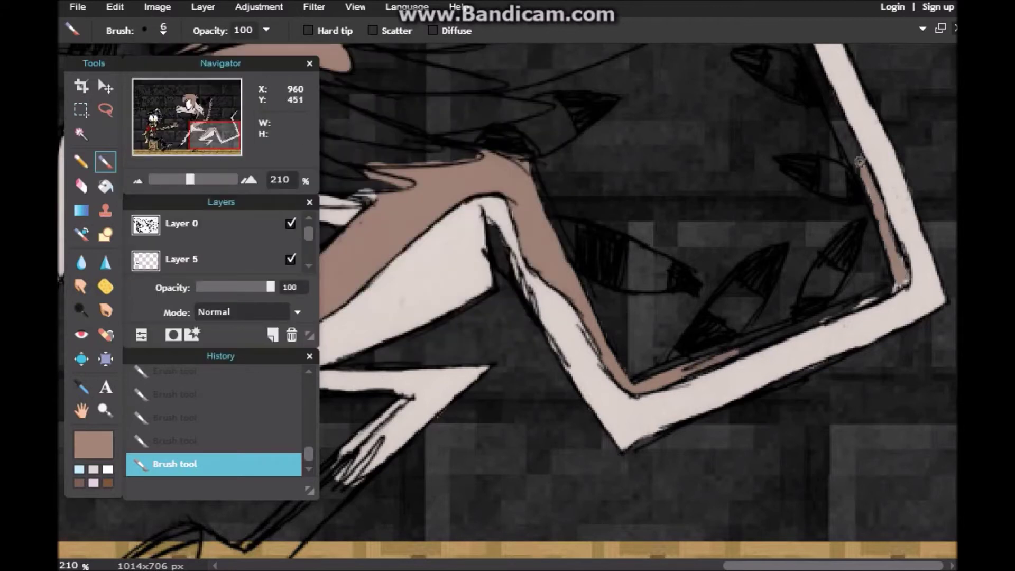
drag(903, 281, 764, 345)
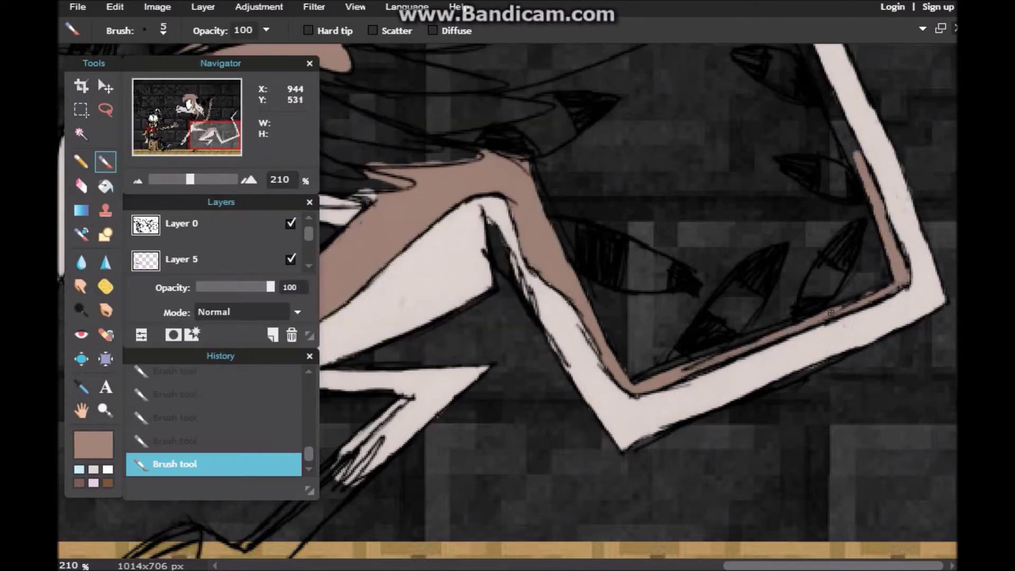
scroll(856, 303, up, 4)
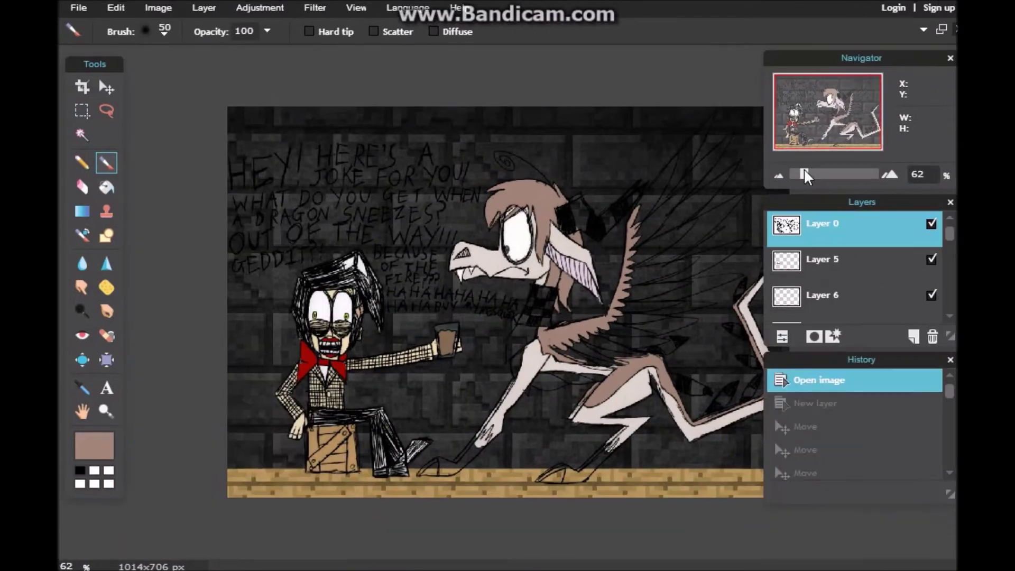
On Layer 4, paint the dragon's lower front leg and the foot behind the hoof brown with a size 9 brush.
drag(803, 173, 820, 174)
click(883, 263)
drag(950, 236, 952, 274)
click(883, 272)
drag(828, 111, 812, 131)
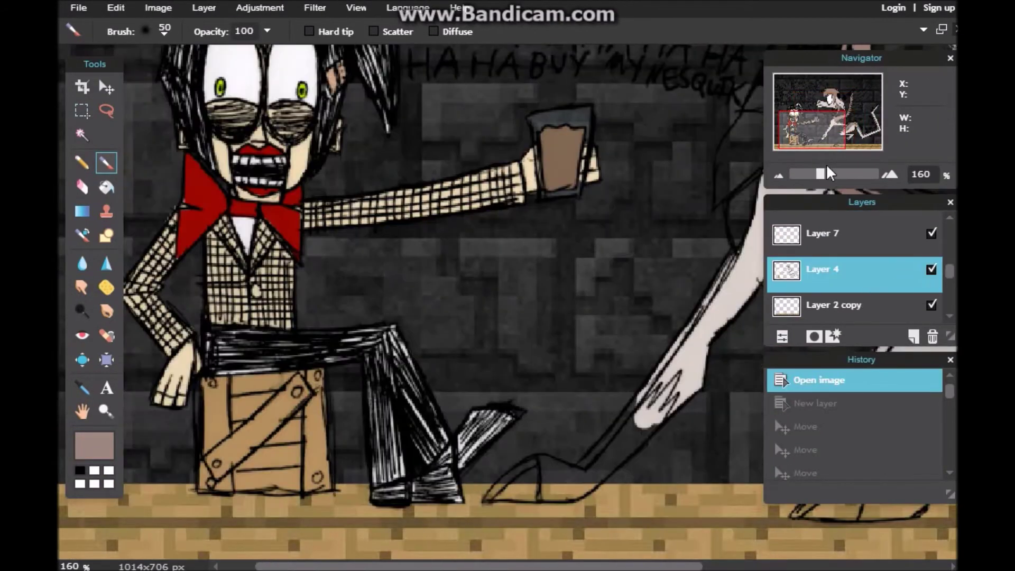
drag(821, 173, 837, 173)
drag(812, 132, 820, 137)
drag(582, 300, 587, 303)
drag(620, 288, 587, 332)
drag(575, 271, 516, 317)
click(165, 33)
click(214, 71)
drag(576, 328, 556, 325)
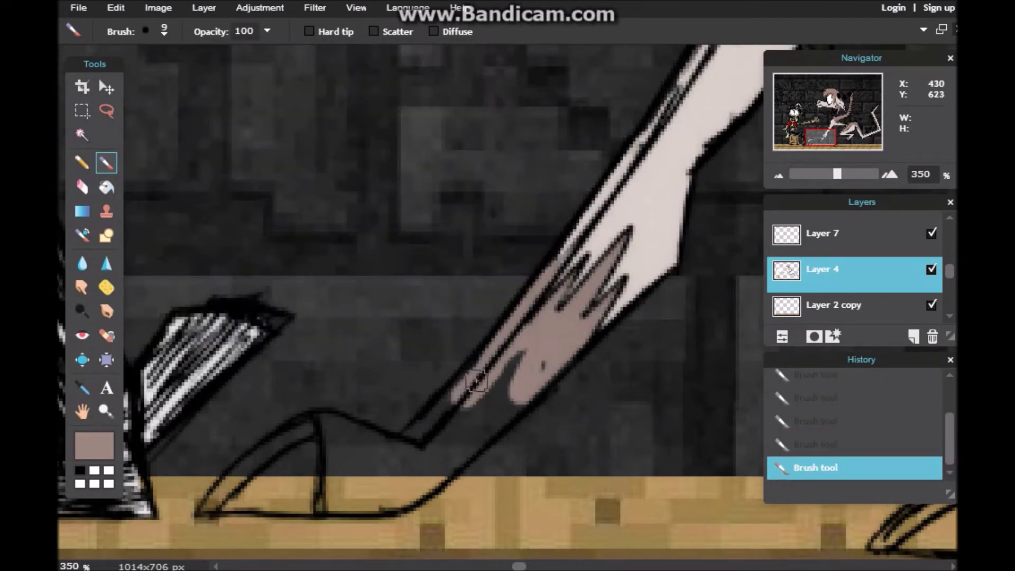
drag(477, 380, 438, 473)
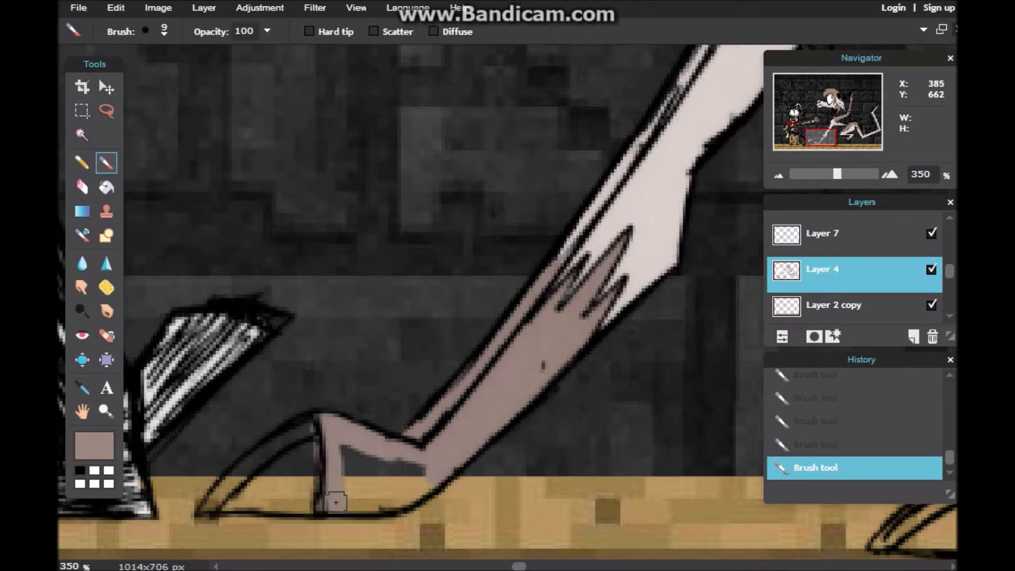
Paint the dragon's lower hind leg and the foot behind the hoof brown with a size 9 brush.
drag(832, 131, 844, 139)
drag(569, 361, 580, 363)
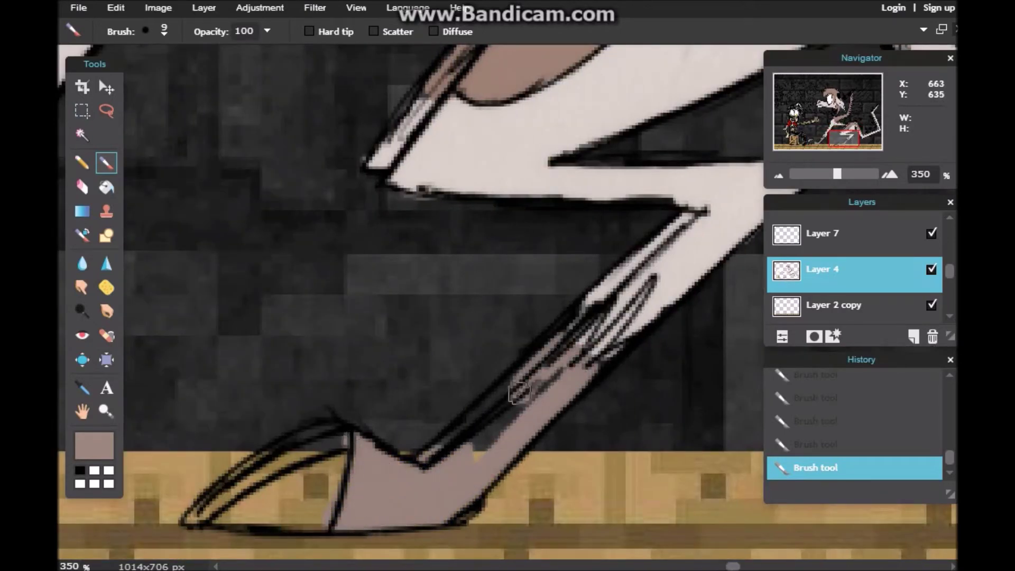
click(164, 31)
click(211, 74)
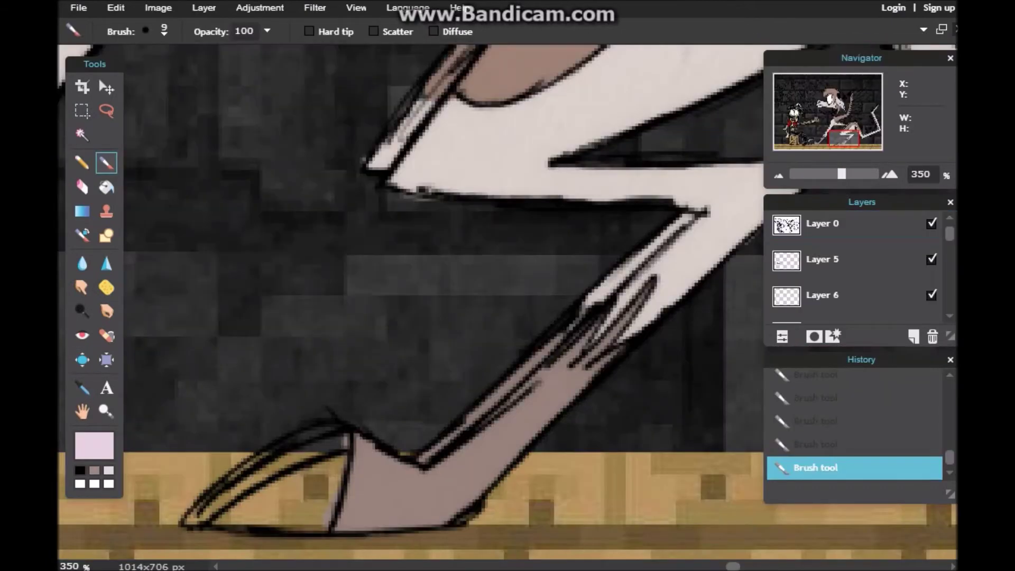
Paint the dragon's hind hoof light lavender and erase the overspill around it.
mouse_move(333, 436)
mouse_down()
mouse_move(319, 514)
mouse_move(226, 482)
mouse_move(265, 475)
mouse_up()
key(e)
click(146, 31)
click(107, 162)
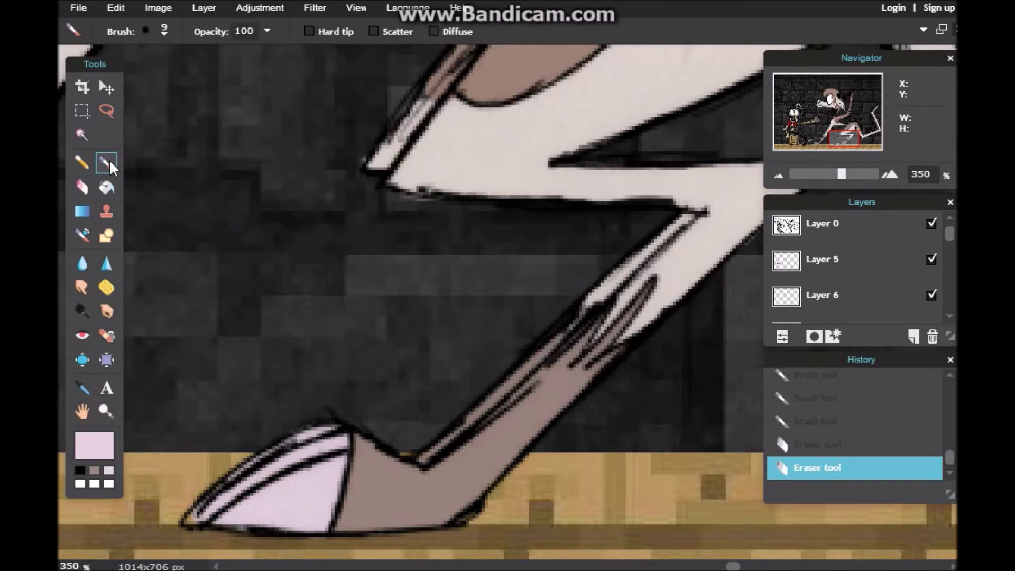
Paint the dragon's front hoof light lavender, finishing its narrow parts with a size 5 brush.
drag(840, 139, 808, 140)
click(145, 31)
click(227, 79)
drag(461, 407, 465, 408)
drag(398, 453, 430, 441)
click(163, 32)
click(186, 72)
drag(362, 483, 370, 475)
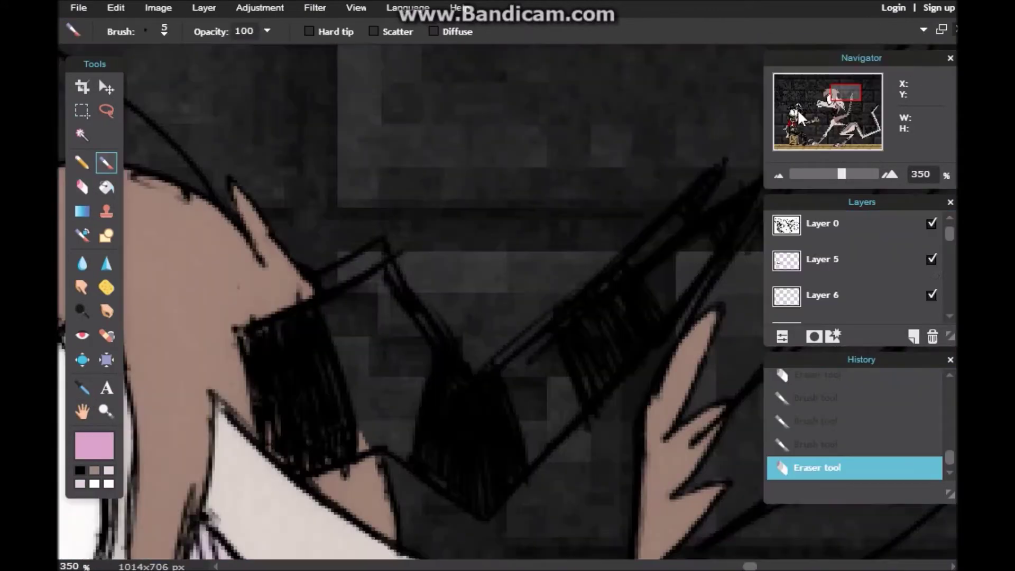
Try to paint the dragon's large striped horn pink, undoing the strokes.
click(163, 31)
click(186, 74)
drag(325, 280, 396, 330)
drag(338, 304, 319, 315)
drag(258, 343, 235, 363)
click(82, 187)
drag(233, 353, 233, 386)
key(ctrl+z)
key(ctrl+z)
click(106, 163)
drag(951, 239, 951, 274)
click(928, 250)
drag(266, 335, 345, 314)
key(ctrl+z)
On Layer 6, paint the dragon's large striped horn pink with a size 9 brush.
scroll(856, 254, up, 1)
click(846, 233)
drag(373, 259, 379, 324)
mouse_move(381, 367)
mouse_down()
mouse_move(498, 480)
mouse_move(430, 426)
mouse_move(607, 287)
mouse_move(645, 311)
mouse_move(556, 414)
mouse_move(635, 304)
mouse_up()
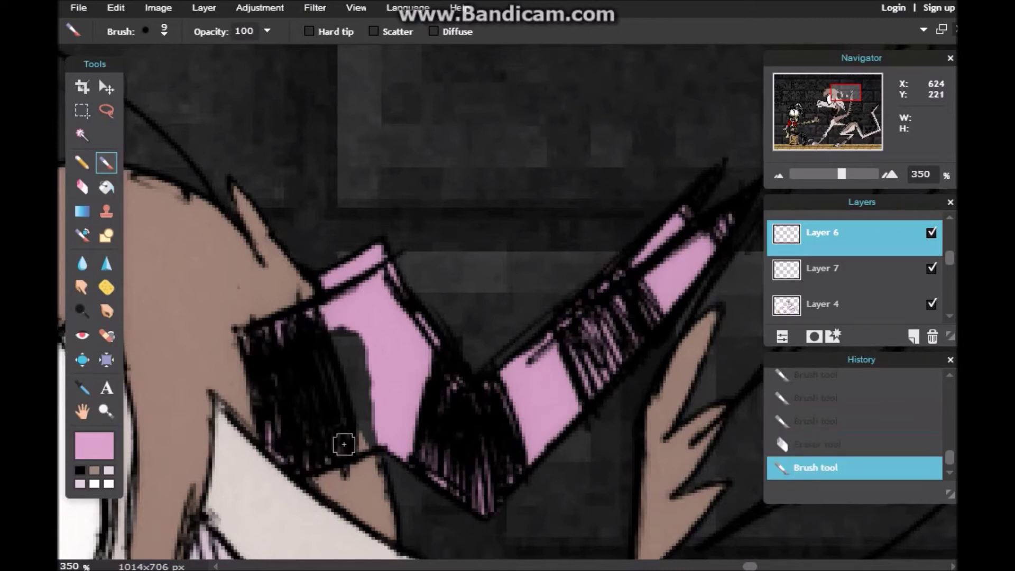
drag(344, 443, 338, 343)
Fill the remaining gap in the horn's base with pink, then paint its narrow tips with a size 5 brush.
click(164, 32)
click(253, 80)
drag(285, 364, 361, 378)
click(164, 31)
click(190, 79)
drag(742, 195, 611, 219)
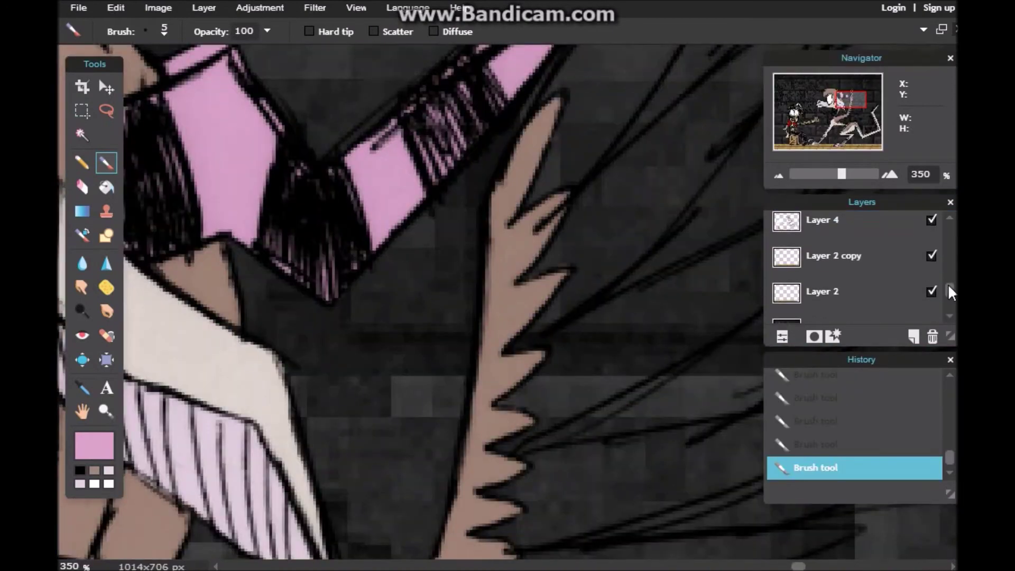
Add a new layer above Layer 2 copy and paint the tip of the uppermost inner wing feather pink.
click(910, 285)
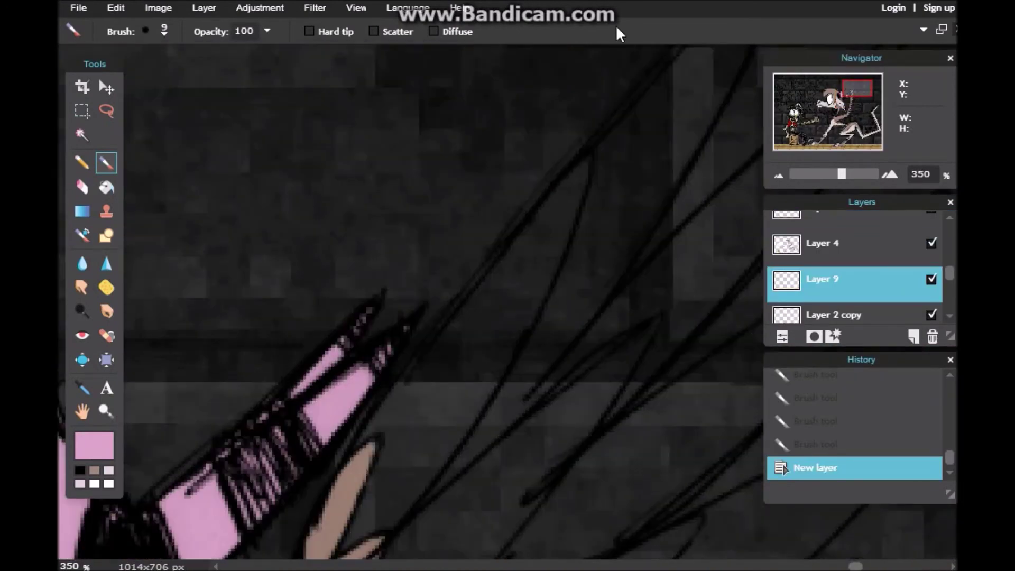
mouse_move(578, 175)
mouse_down()
mouse_move(358, 453)
mouse_move(523, 251)
mouse_move(476, 391)
mouse_move(406, 497)
mouse_move(387, 503)
mouse_move(589, 160)
mouse_up()
click(164, 32)
click(183, 79)
drag(854, 88, 855, 96)
mouse_move(657, 109)
mouse_down()
mouse_move(628, 143)
mouse_move(635, 95)
mouse_up()
click(106, 162)
click(164, 32)
click(186, 73)
mouse_move(605, 208)
mouse_down()
mouse_move(597, 174)
mouse_move(546, 204)
mouse_move(369, 412)
mouse_move(399, 422)
mouse_move(483, 343)
mouse_move(571, 216)
mouse_up()
Fill the upper inner wing feathers with pink, using a size 15 brush for the broad areas.
click(164, 32)
click(200, 74)
drag(446, 312, 396, 375)
drag(449, 342, 529, 252)
drag(856, 95, 858, 102)
mouse_move(563, 178)
mouse_down()
mouse_move(440, 236)
mouse_move(257, 352)
mouse_up()
mouse_move(344, 153)
mouse_down()
mouse_move(542, 206)
mouse_move(442, 282)
mouse_move(294, 355)
mouse_move(484, 391)
mouse_move(292, 423)
mouse_move(354, 462)
mouse_move(501, 421)
mouse_up()
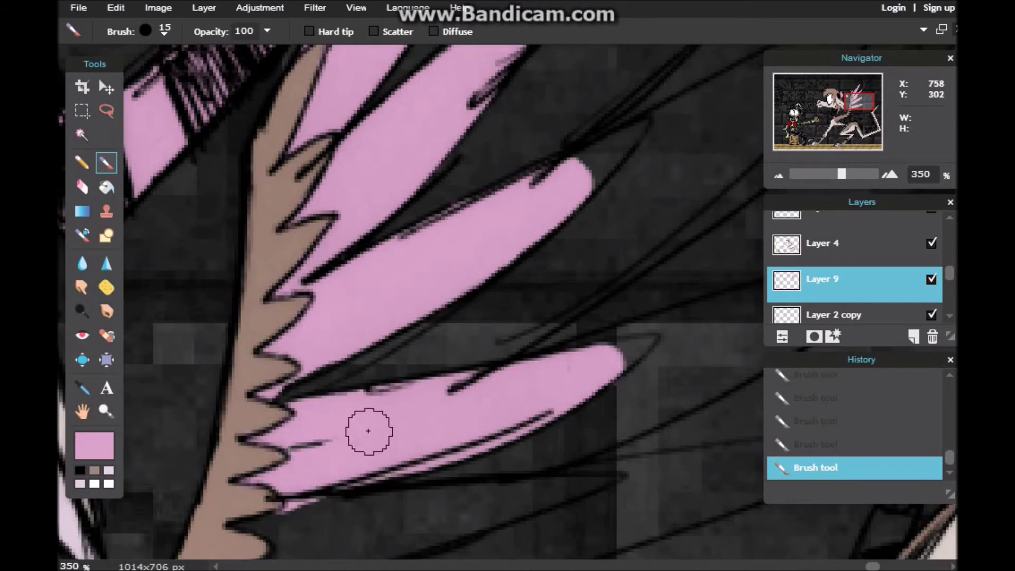
Paint the middle and lower inner wing feathers pink with a size 15 brush, following the scalloped brown edge.
drag(855, 98, 851, 108)
mouse_move(349, 259)
mouse_down()
mouse_move(479, 249)
mouse_move(329, 298)
mouse_up()
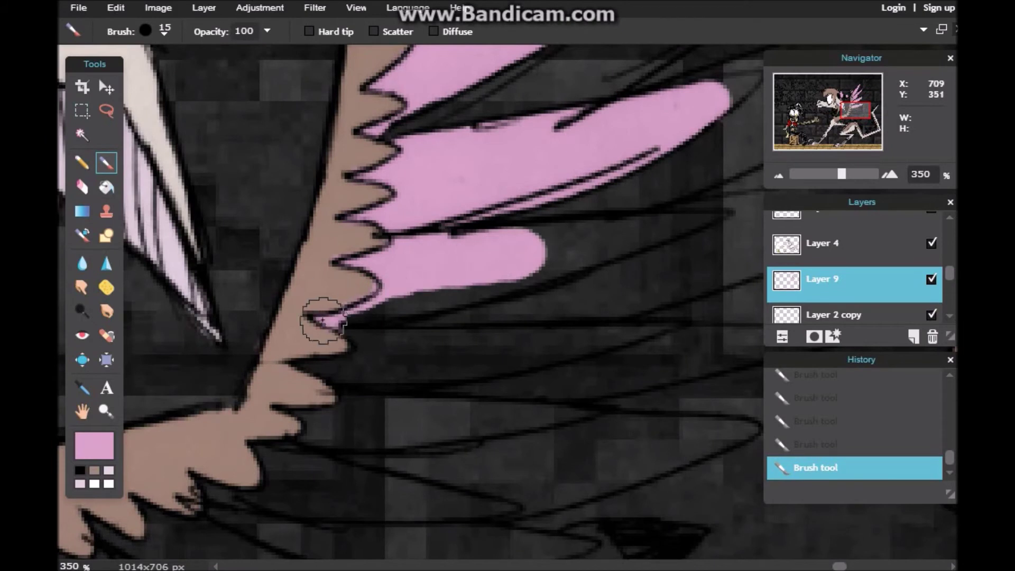
mouse_move(394, 298)
mouse_down()
mouse_move(526, 260)
mouse_move(464, 253)
mouse_up()
drag(296, 364, 478, 352)
drag(855, 110, 856, 114)
mouse_move(449, 245)
mouse_down()
mouse_move(419, 244)
mouse_move(454, 249)
mouse_up()
mouse_move(290, 312)
mouse_down()
mouse_move(324, 308)
mouse_move(296, 321)
mouse_up()
mouse_move(266, 367)
mouse_down()
mouse_move(250, 375)
mouse_move(385, 397)
mouse_up()
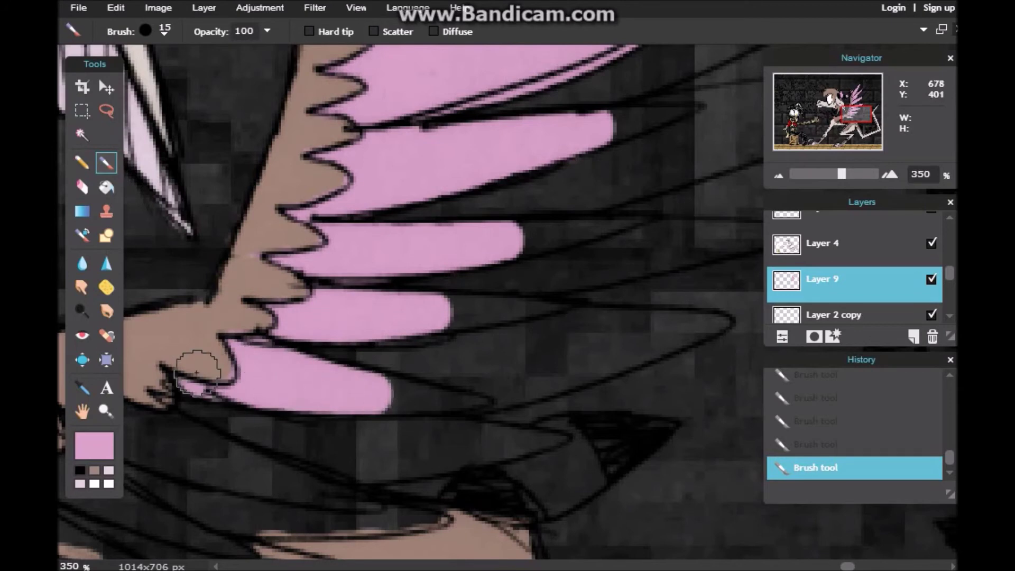
drag(222, 377, 192, 379)
Paint the lowest inner wing feathers near the dragon's body pink with the size 15 brush.
drag(853, 119, 846, 125)
drag(320, 228, 376, 252)
mouse_move(332, 307)
mouse_down()
mouse_move(253, 240)
mouse_move(288, 296)
mouse_up()
mouse_move(213, 296)
mouse_down()
mouse_move(226, 321)
mouse_move(163, 314)
mouse_up()
Extend the pink toward the tips of the lower inner wing feathers with a size 9 brush.
click(164, 32)
click(215, 72)
drag(848, 120, 854, 116)
drag(580, 230, 508, 231)
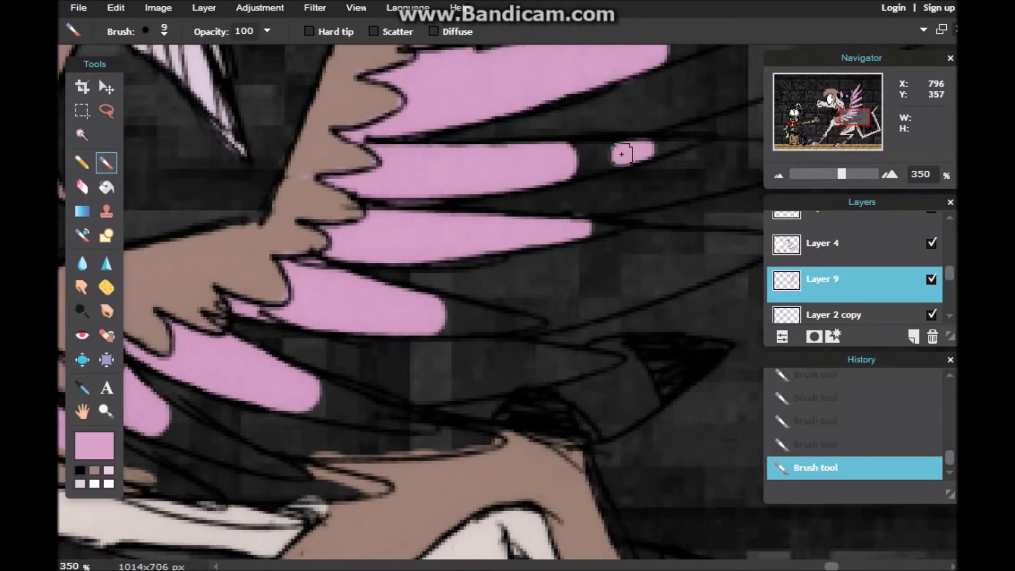
drag(407, 422, 311, 405)
drag(855, 117, 847, 123)
mouse_move(506, 284)
mouse_down()
mouse_move(431, 253)
mouse_move(391, 254)
mouse_up()
mouse_move(434, 308)
mouse_down()
mouse_move(312, 260)
mouse_move(392, 293)
mouse_up()
Paint the pointed tips of the inner wing feathers pink with a size 5 brush, erasing overspill.
click(169, 30)
click(183, 71)
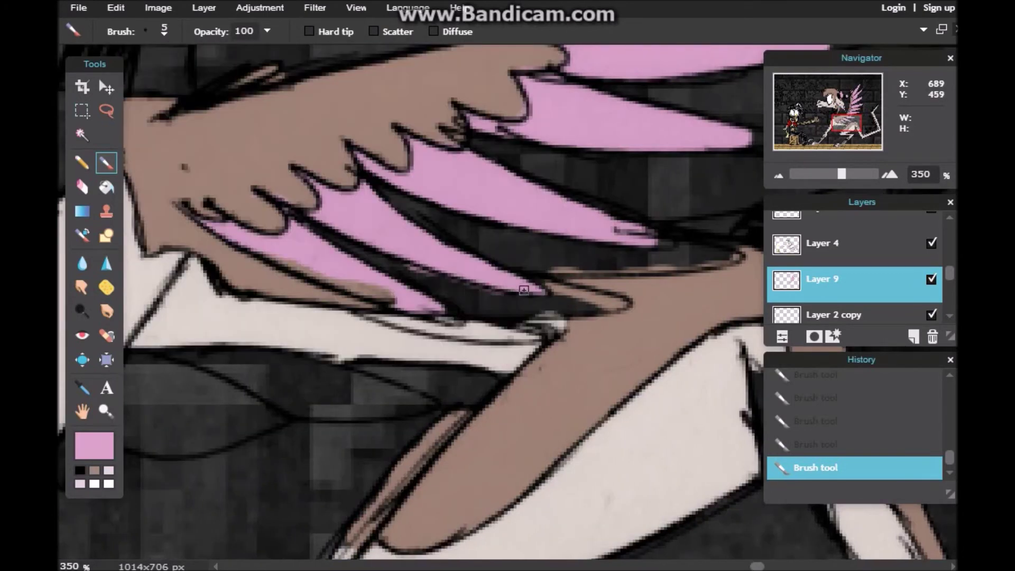
click(80, 185)
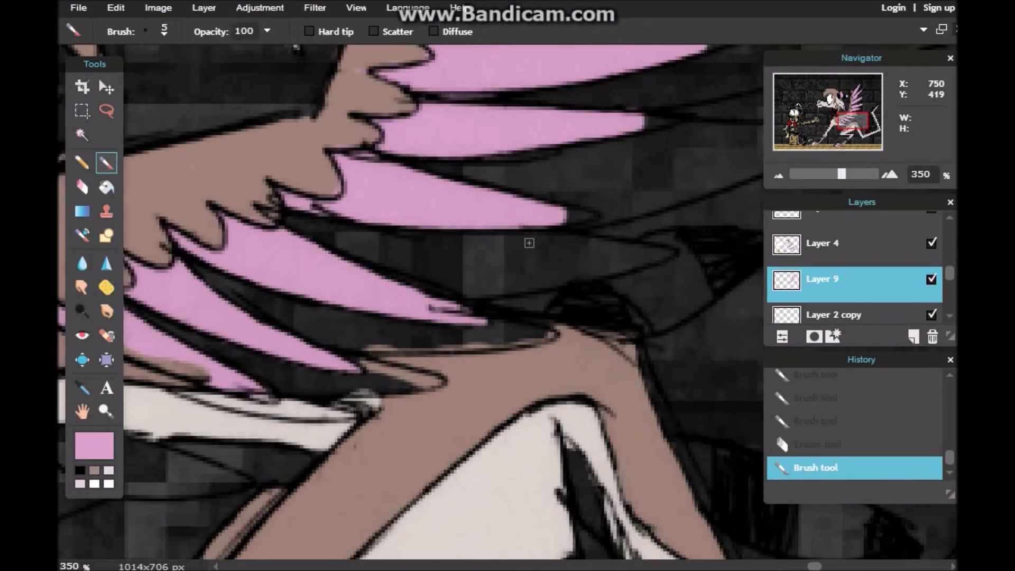
drag(589, 268, 525, 273)
drag(525, 274, 509, 288)
drag(626, 127, 580, 162)
drag(541, 377, 494, 390)
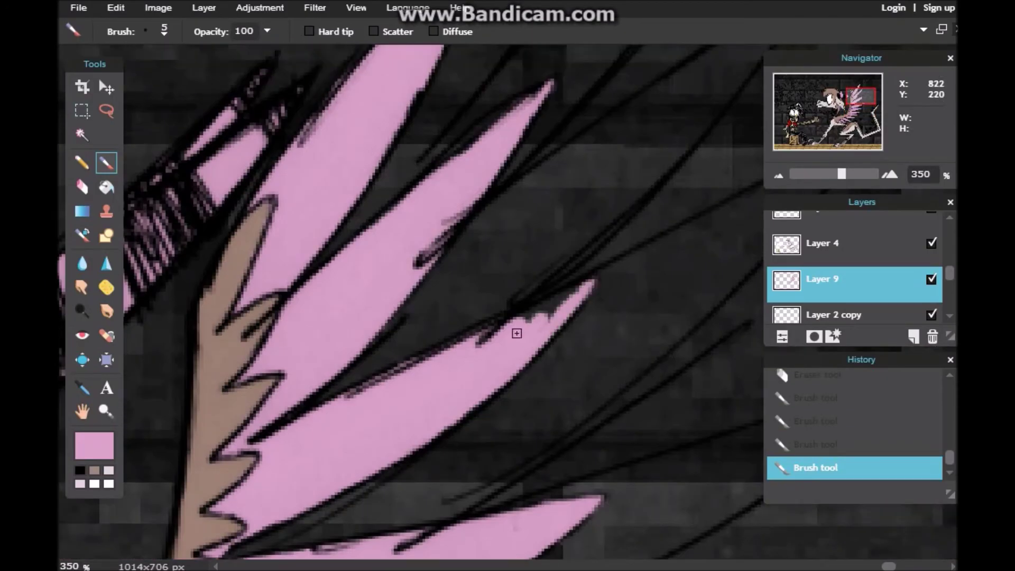
On Layer 2 copy, paint the uppermost outer wing feather dark grey.
drag(859, 94, 857, 83)
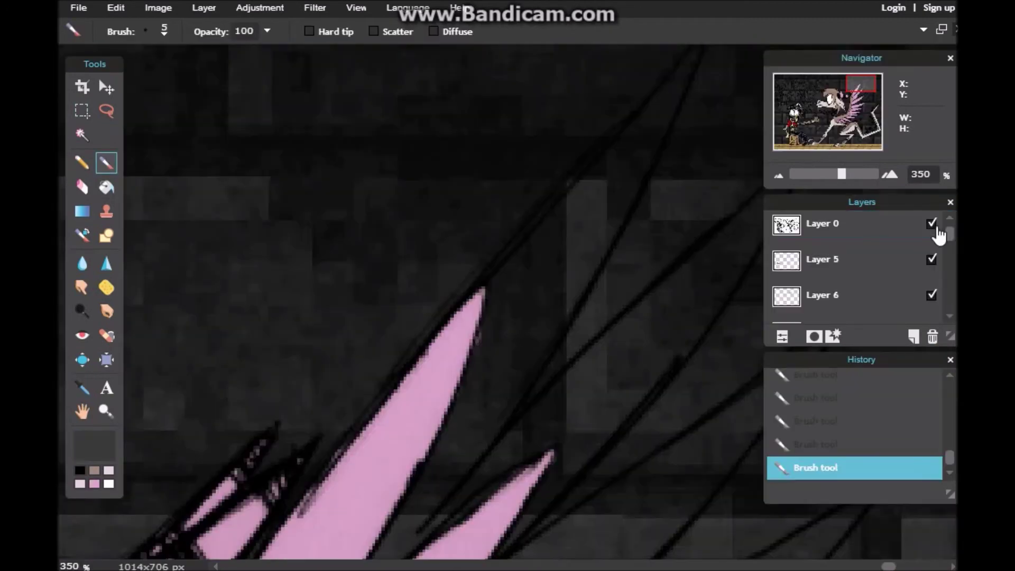
click(932, 263)
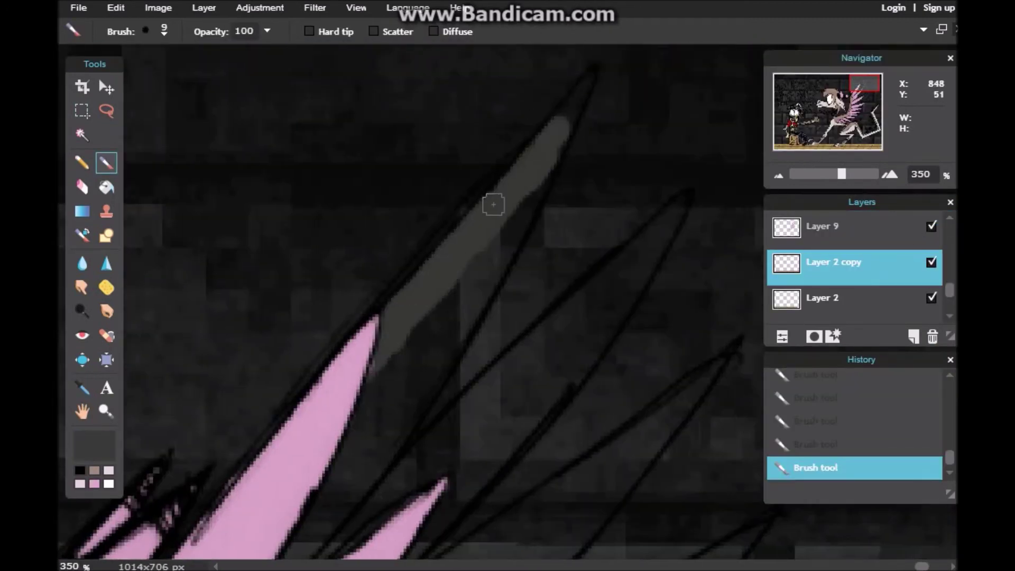
click(146, 30)
drag(589, 79, 553, 129)
drag(479, 269, 403, 397)
Paint the second and third outer wing feathers from the top dark grey, finishing the narrow tip with a size 5 brush.
drag(860, 83, 856, 89)
mouse_move(462, 270)
mouse_down()
mouse_move(369, 459)
mouse_move(659, 161)
mouse_move(693, 197)
mouse_move(514, 400)
mouse_up()
click(145, 30)
drag(696, 157, 548, 315)
drag(861, 88, 865, 94)
mouse_move(627, 133)
mouse_down()
mouse_move(546, 186)
mouse_move(173, 507)
mouse_move(570, 205)
mouse_move(511, 268)
mouse_up()
click(145, 30)
click(189, 76)
drag(865, 94, 866, 89)
drag(672, 201, 580, 287)
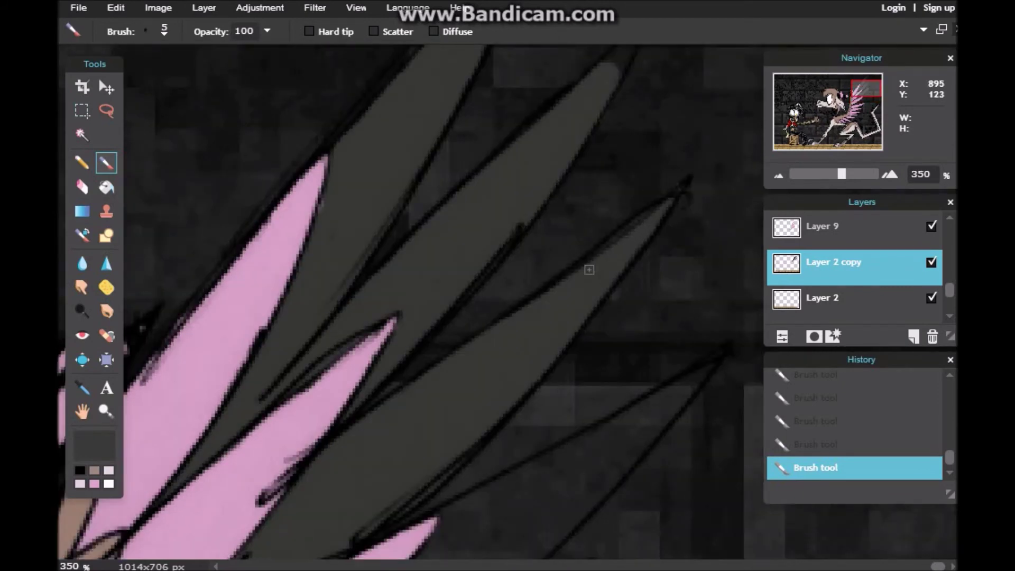
Paint the fourth outer wing feather from the top dark grey.
scroll(612, 247, up, 3)
click(856, 102)
click(145, 30)
click(247, 72)
mouse_move(385, 405)
mouse_down()
mouse_move(617, 319)
mouse_move(730, 206)
mouse_up()
drag(856, 101, 865, 96)
drag(636, 217, 606, 229)
Erase the dark grey overspill around the fourth outer feather's tip and repaint the point with a size 5 brush.
click(82, 187)
click(146, 31)
drag(655, 205, 695, 166)
drag(693, 169, 652, 207)
click(146, 31)
click(184, 72)
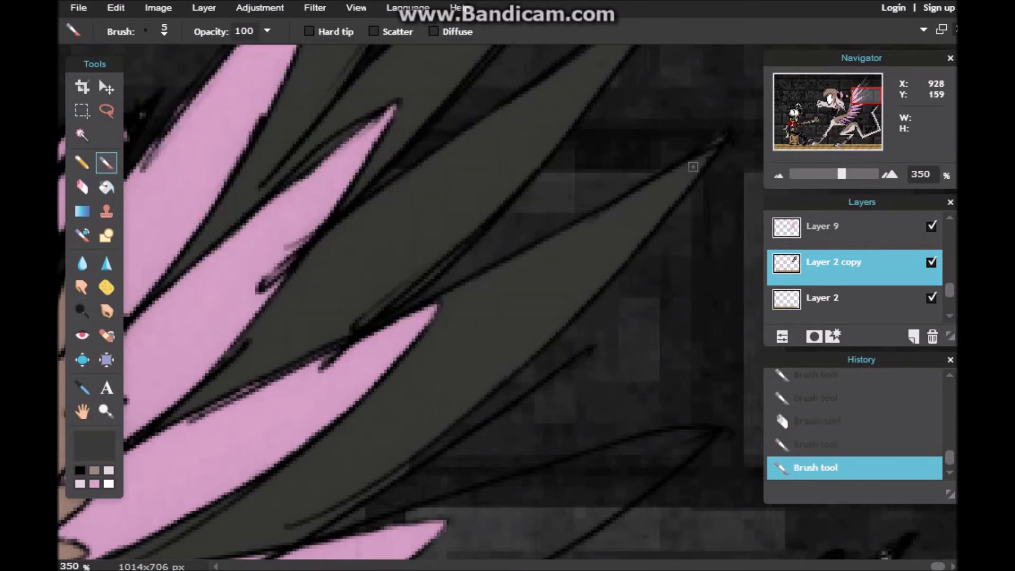
drag(704, 135, 715, 142)
Paint the fifth outer wing feather dark grey, outlining it at size 9 and filling it at size 15.
click(106, 163)
click(865, 104)
drag(659, 213, 270, 360)
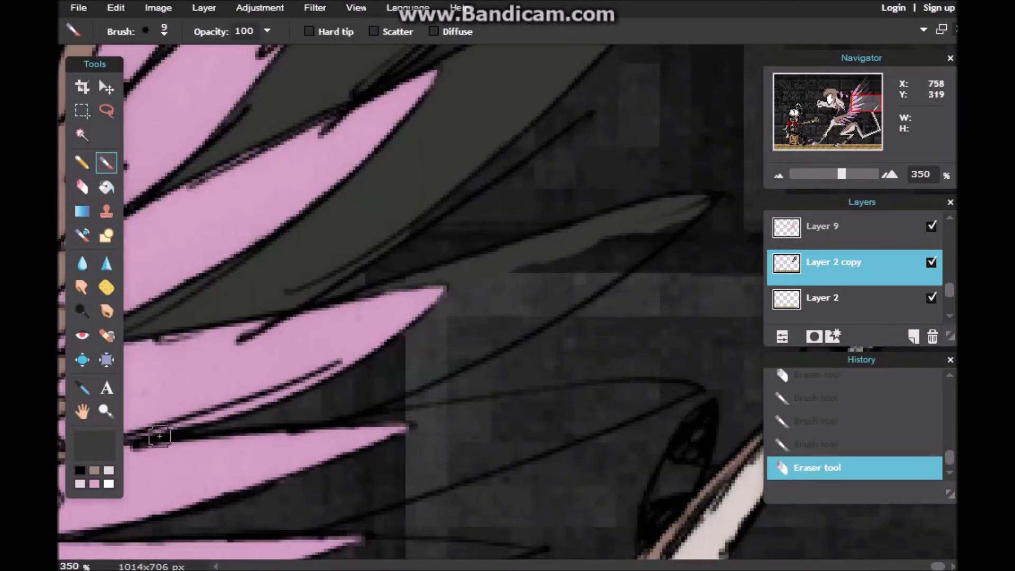
click(145, 32)
click(290, 72)
mouse_move(641, 251)
mouse_down()
mouse_move(438, 320)
mouse_move(374, 384)
mouse_up()
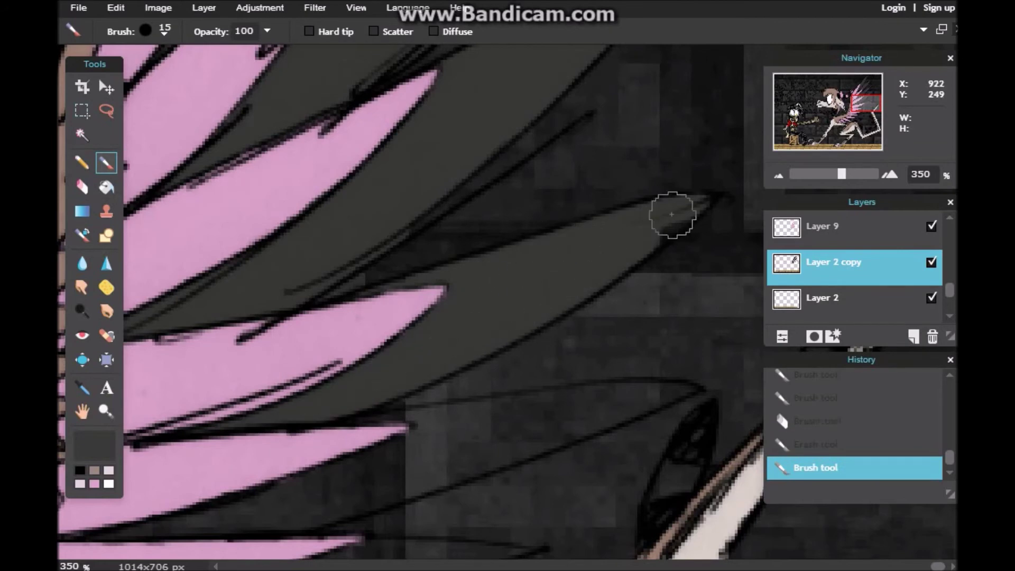
Fill the gap beside the lowest pink feathers with dark grey and erase the brown overspill there on Layer 4 at size 5.
scroll(677, 226, down, 3)
scroll(524, 455, left, 5)
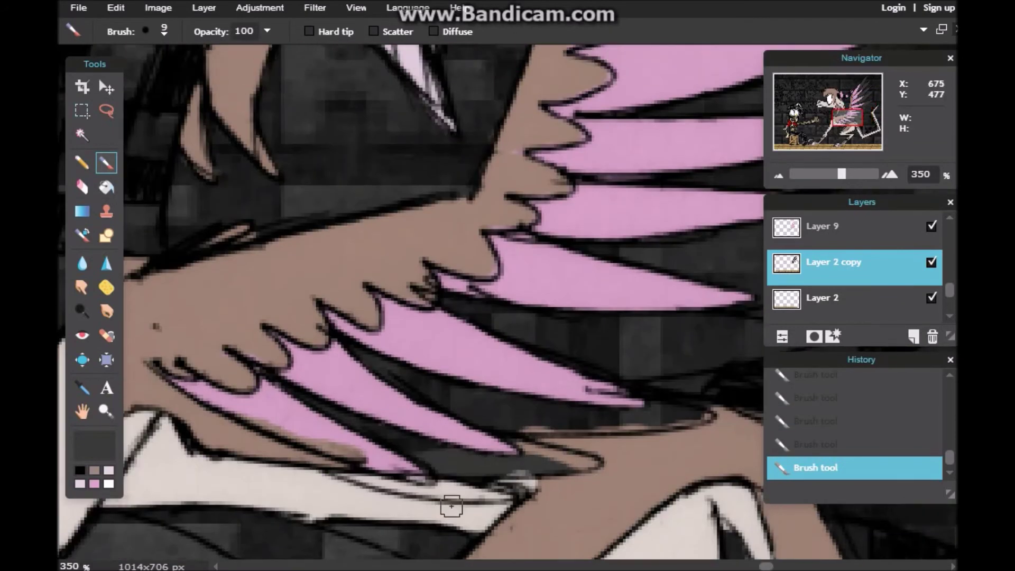
click(145, 31)
click(217, 73)
drag(952, 291, 953, 283)
click(846, 226)
click(82, 187)
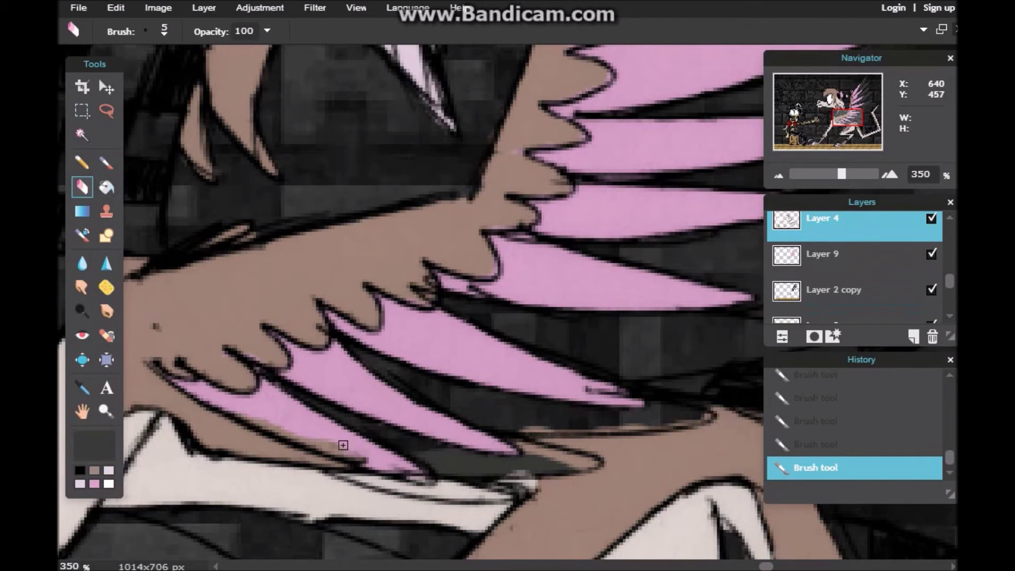
drag(342, 444, 236, 418)
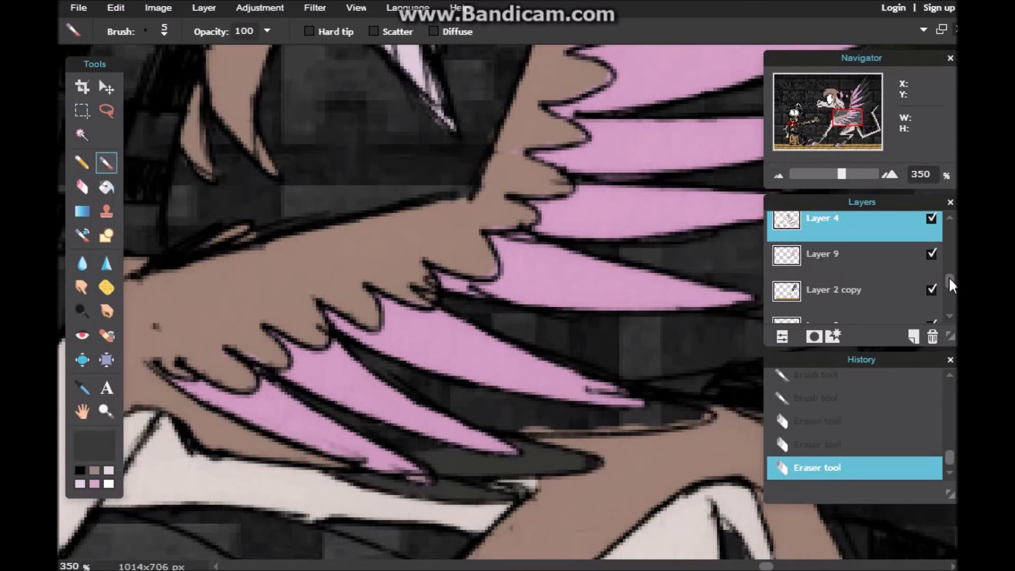
On Layer 2 copy, paint the lower outer wing feathers dark grey with a size 15 brush.
drag(952, 283, 953, 282)
click(856, 293)
click(145, 31)
click(287, 72)
drag(465, 406, 311, 406)
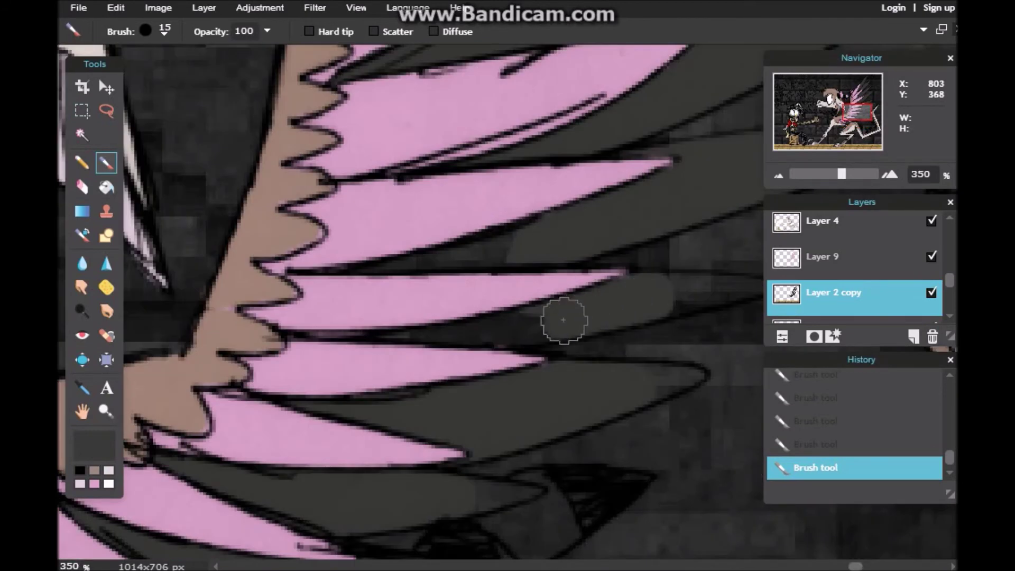
drag(563, 320, 296, 342)
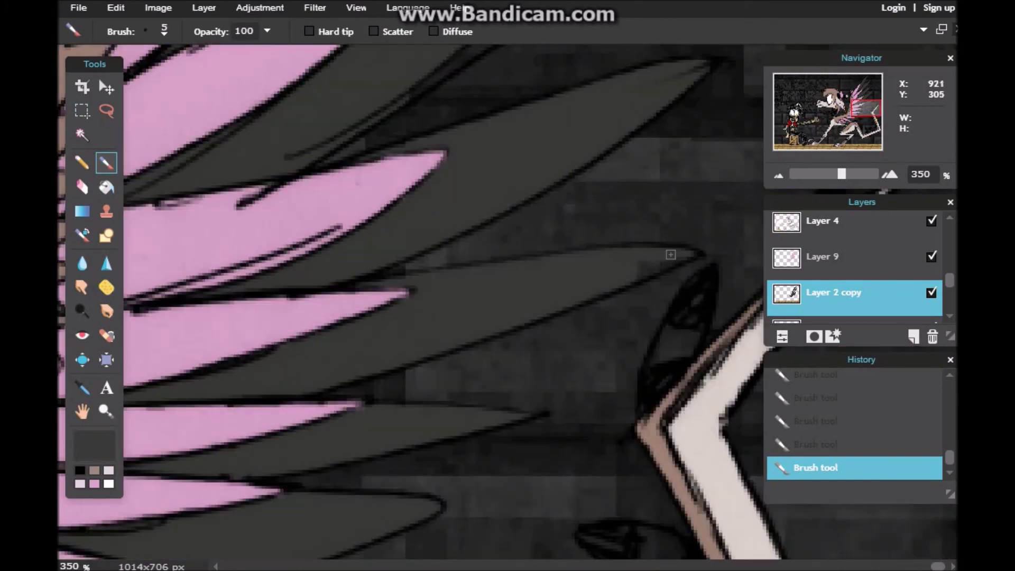
Undo the last stroke and paint the striped spikes on the dragon's rump and at the start of the tail pink.
key(ctrl+z)
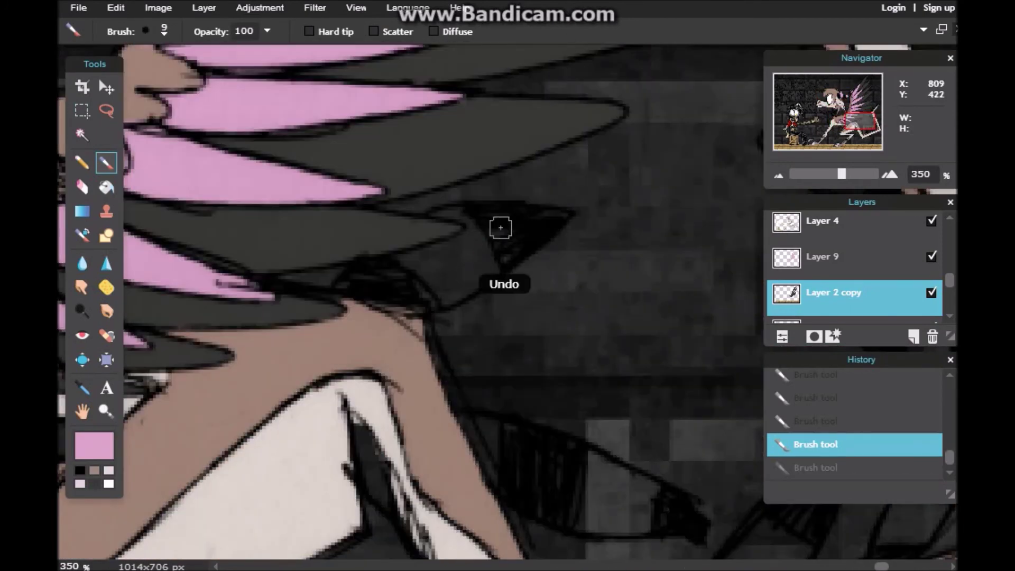
drag(457, 288, 465, 244)
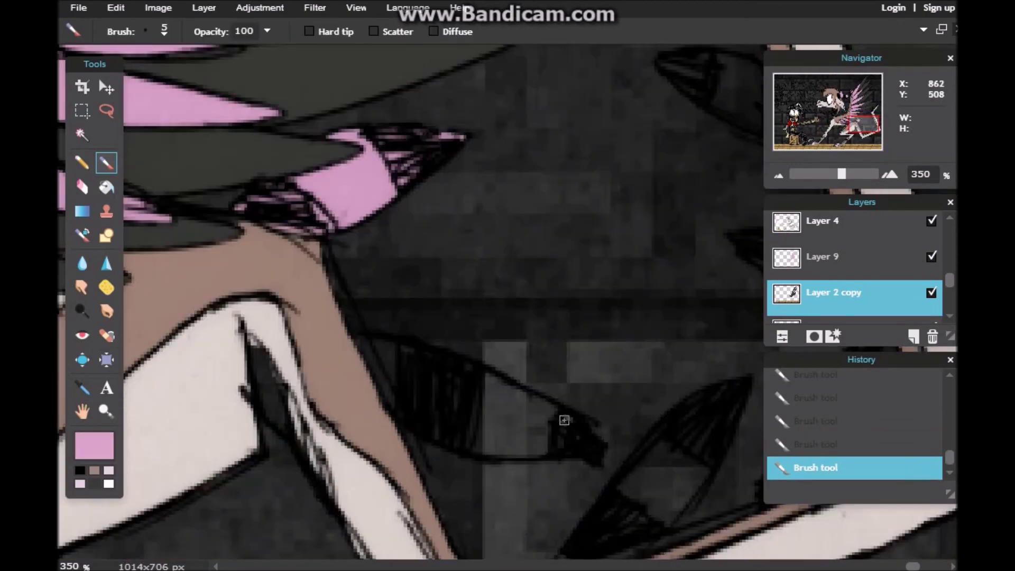
click(145, 31)
click(227, 95)
mouse_move(370, 380)
mouse_down()
mouse_move(453, 389)
mouse_move(555, 423)
mouse_up()
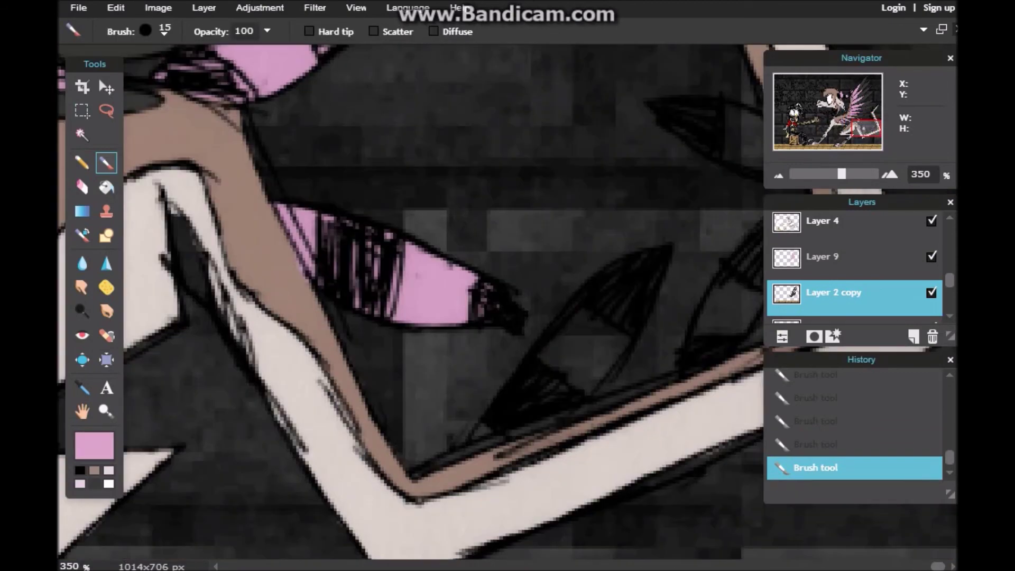
Paint the next two striped spikes along the lower stretch of the tail pink.
mouse_move(608, 275)
mouse_down()
mouse_move(532, 393)
mouse_move(629, 306)
mouse_up()
drag(865, 128, 867, 125)
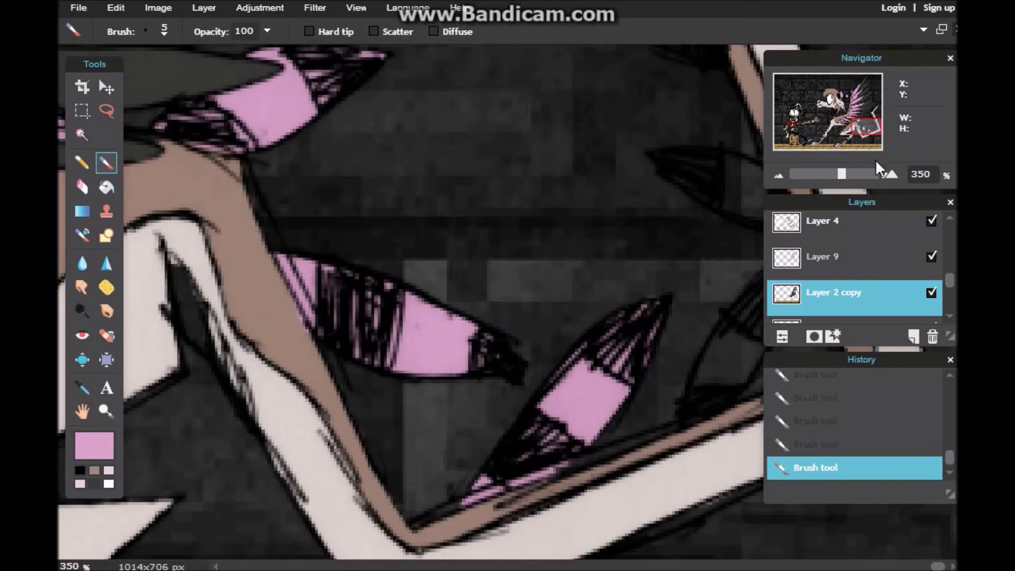
drag(841, 174, 858, 174)
drag(867, 125, 871, 127)
click(145, 31)
drag(708, 240, 653, 337)
click(797, 424)
mouse_move(695, 238)
mouse_down()
mouse_move(542, 496)
mouse_move(572, 449)
mouse_up()
Paint the lower spike on the rising part of the tail pink with a size 5 brush and erase its overspill.
drag(869, 124, 867, 117)
click(474, 344)
click(106, 162)
click(145, 32)
click(183, 58)
mouse_move(689, 385)
mouse_down()
mouse_move(656, 412)
mouse_move(563, 353)
mouse_up()
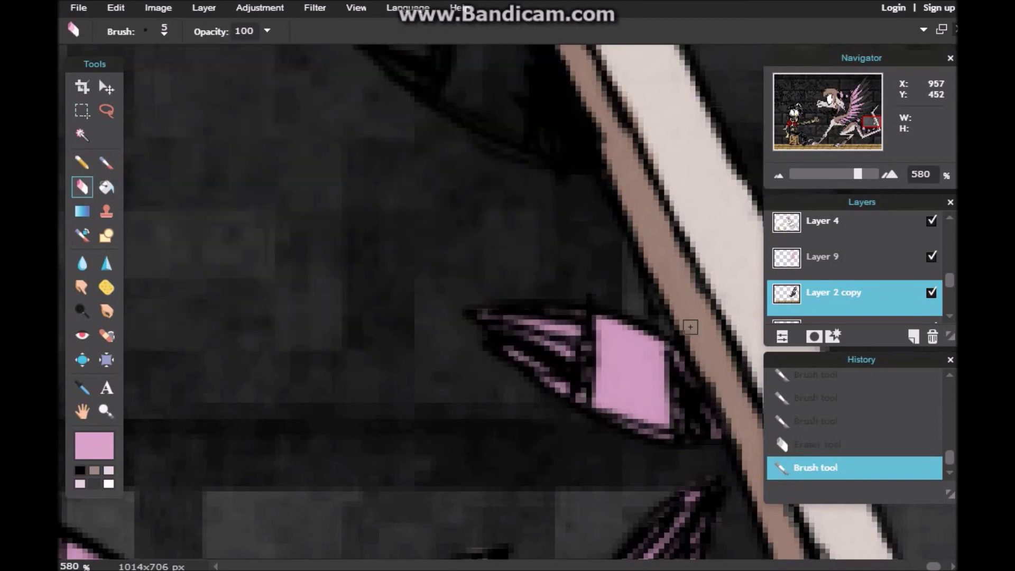
click(690, 327)
Paint the spike just below the tail's upper bend pink with a size 5 brush.
drag(871, 122, 871, 116)
click(106, 162)
click(145, 31)
click(182, 58)
mouse_move(596, 407)
mouse_down()
mouse_move(451, 296)
mouse_move(450, 324)
mouse_up()
click(145, 31)
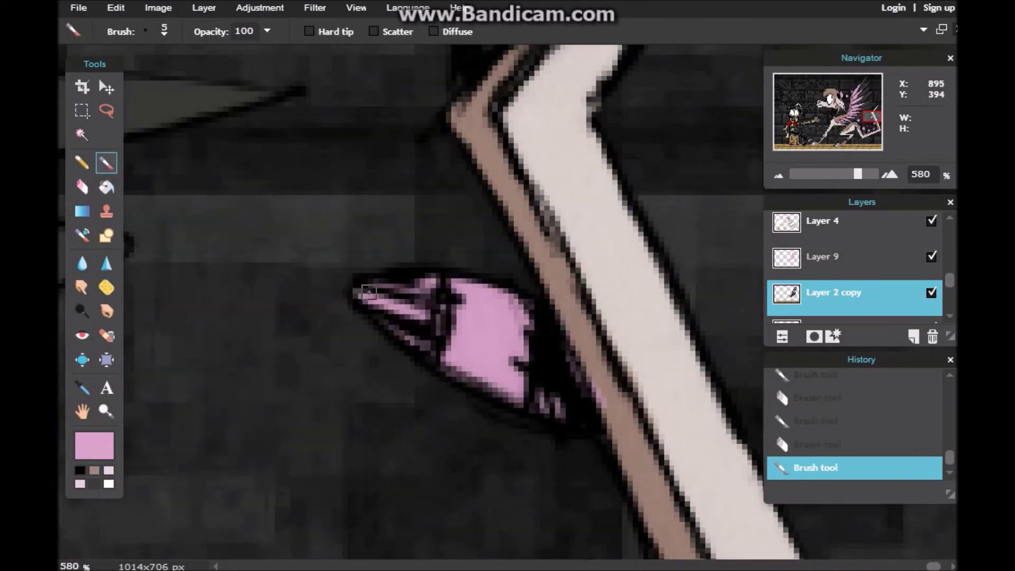
drag(369, 292, 381, 296)
Paint the spike just above the tail's bend pink and erase the overspill around it.
drag(871, 116, 871, 109)
click(163, 34)
click(215, 68)
mouse_move(574, 259)
mouse_down()
mouse_move(467, 477)
mouse_move(510, 333)
mouse_up()
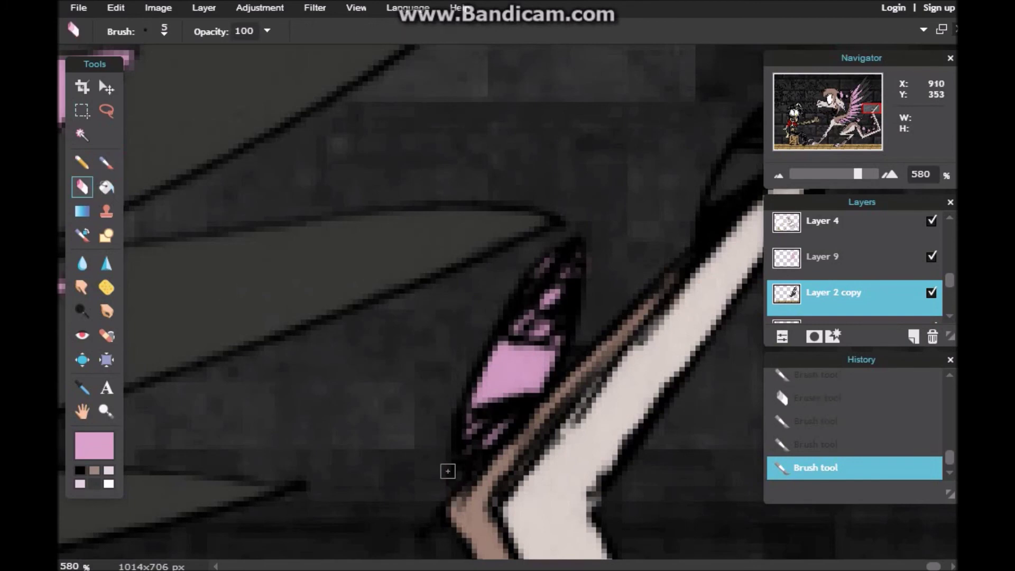
drag(592, 256, 592, 295)
click(106, 162)
click(145, 31)
click(183, 68)
Paint the last spike near the end of the tail pink with a size 5 brush.
drag(857, 174, 877, 175)
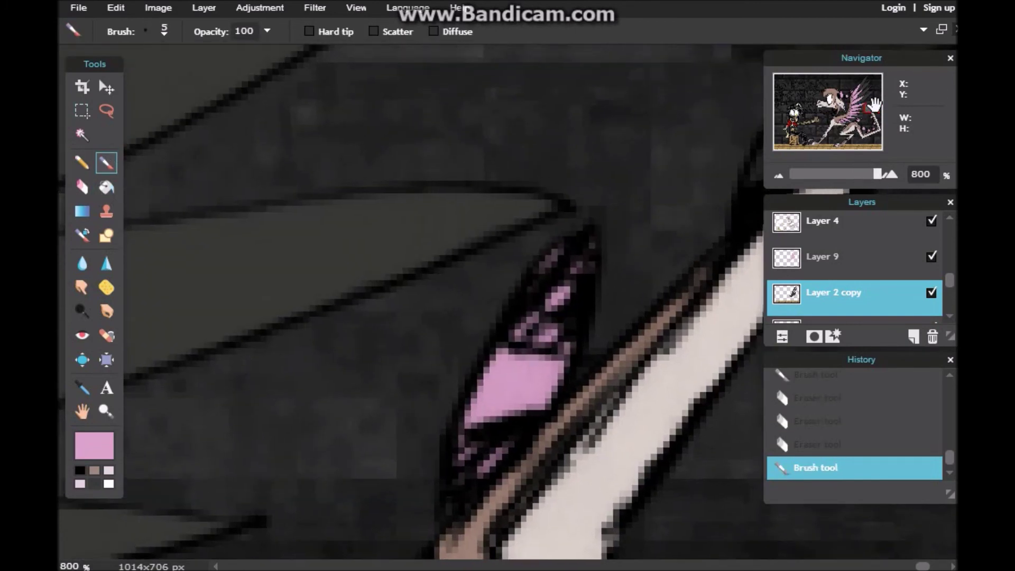
drag(875, 109, 877, 104)
drag(639, 378, 678, 329)
Sample the light pink of the chest from the reference drawing and fill the dragon's chest down to its lower tip with a size 5 brush.
scroll(741, 271, down, 5)
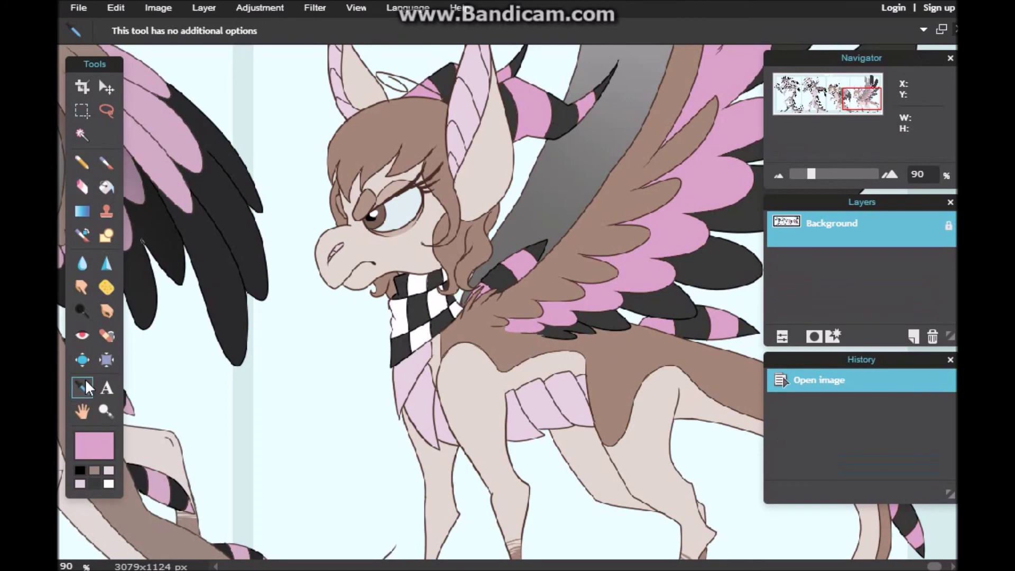
key(b)
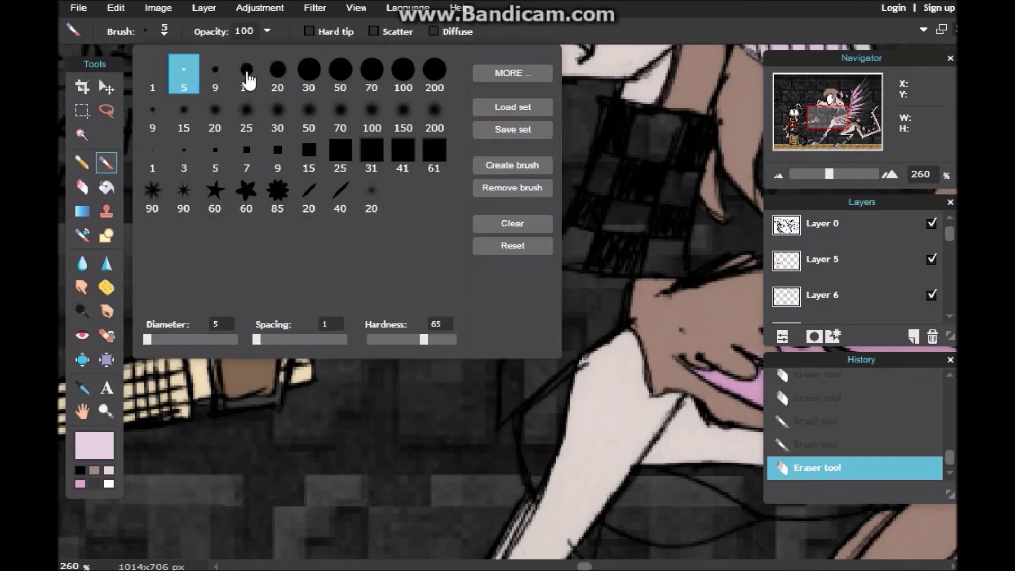
mouse_move(624, 302)
mouse_down()
mouse_move(517, 376)
mouse_move(567, 299)
mouse_up()
click(146, 31)
click(183, 69)
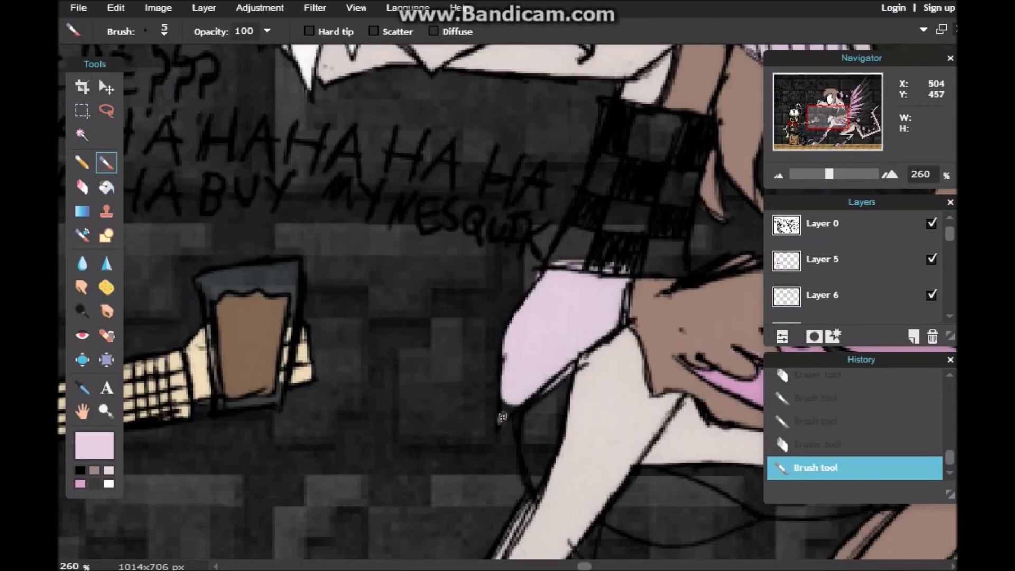
drag(503, 416, 515, 400)
drag(827, 117, 832, 123)
Paint the dragon's lower chest and belly feathers light pink with a size 15 brush.
click(146, 31)
click(246, 69)
drag(425, 365, 421, 304)
mouse_move(619, 365)
mouse_down()
mouse_move(460, 421)
mouse_move(484, 444)
mouse_up()
key(e)
key(b)
drag(734, 367, 516, 391)
scroll(517, 392, right, 5)
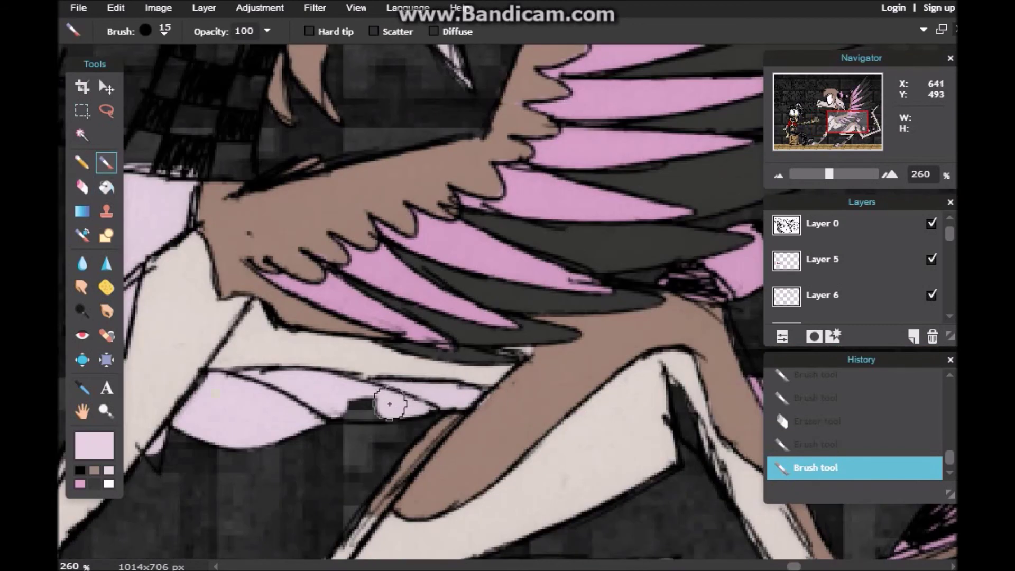
scroll(453, 125, left, 4)
scroll(453, 125, down, 1)
Sample the wing's brown with the line art temporarily hidden and select Layer 4.
drag(835, 125, 846, 112)
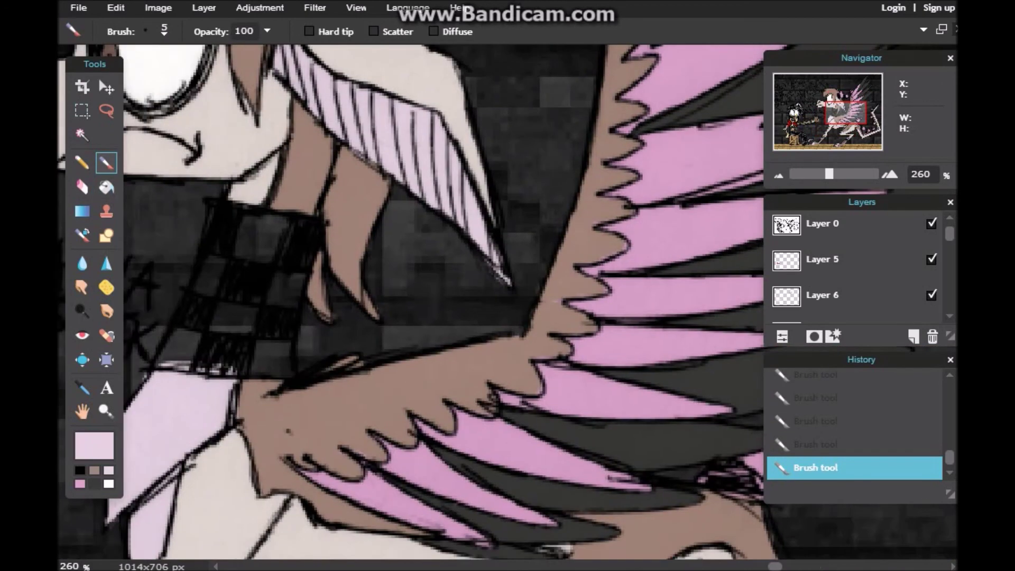
click(931, 224)
alt+click(367, 400)
click(931, 223)
drag(950, 231, 950, 272)
click(851, 235)
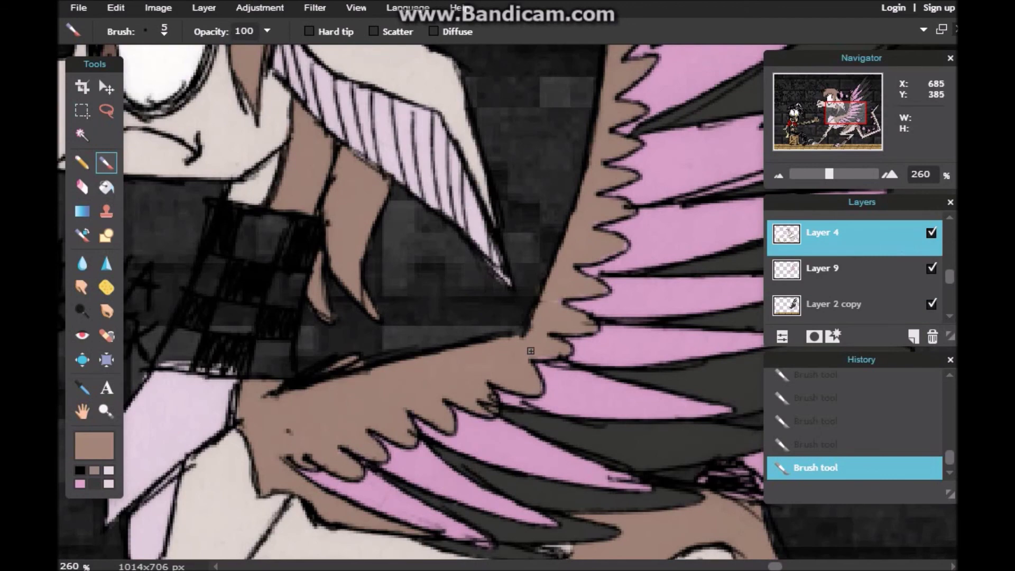
scroll(593, 223, up, 3)
Paint the light checks of the dragon's scarf white on Layer 6 and erase the overspill with a size 5 eraser.
drag(828, 175, 813, 175)
drag(950, 276, 950, 242)
click(851, 272)
drag(814, 175, 832, 174)
click(94, 445)
click(164, 32)
mouse_move(703, 384)
mouse_down()
mouse_move(614, 278)
mouse_move(577, 415)
mouse_move(522, 294)
mouse_up()
drag(601, 278, 539, 370)
click(164, 32)
click(181, 79)
drag(597, 431, 603, 425)
drag(831, 174, 808, 175)
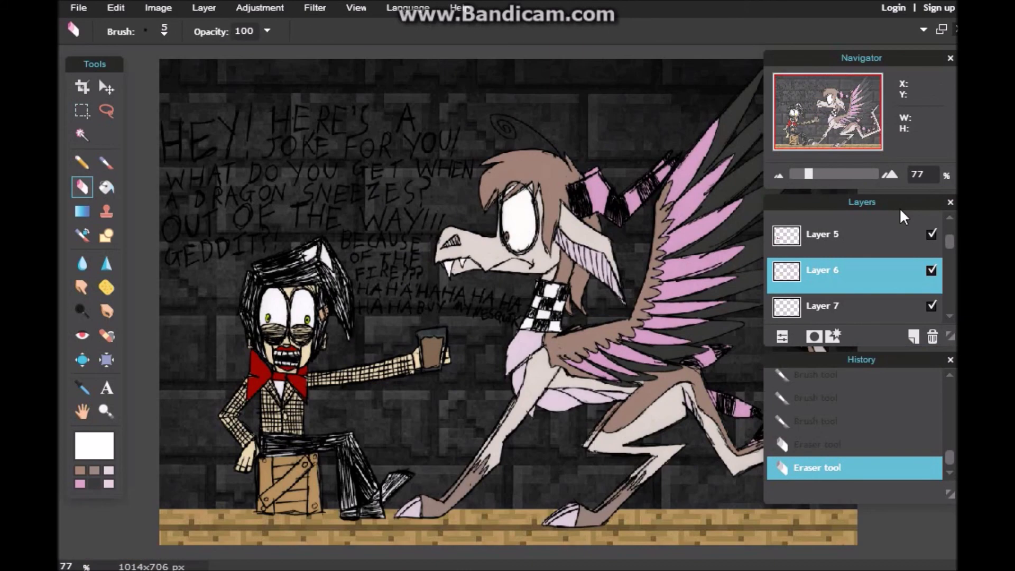
Add a new layer above Layer 6, set the painting colour for a glow and lower the layer's opacity.
click(905, 273)
click(913, 336)
click(88, 450)
click(703, 407)
click(781, 336)
drag(912, 287, 849, 287)
Paint a soft, light glow over the joke text beside the dragon with the size 200 soft brush.
click(108, 168)
click(164, 32)
click(371, 113)
click(435, 113)
mouse_move(438, 140)
mouse_down()
mouse_move(267, 139)
mouse_move(211, 196)
mouse_up()
Move the glow layer down the layer stack so that it lies behind the characters and lettering.
drag(911, 263, 891, 271)
drag(949, 235, 949, 238)
drag(890, 236, 890, 268)
drag(949, 240, 949, 242)
drag(893, 232, 893, 267)
drag(948, 244, 948, 247)
drag(906, 232, 950, 245)
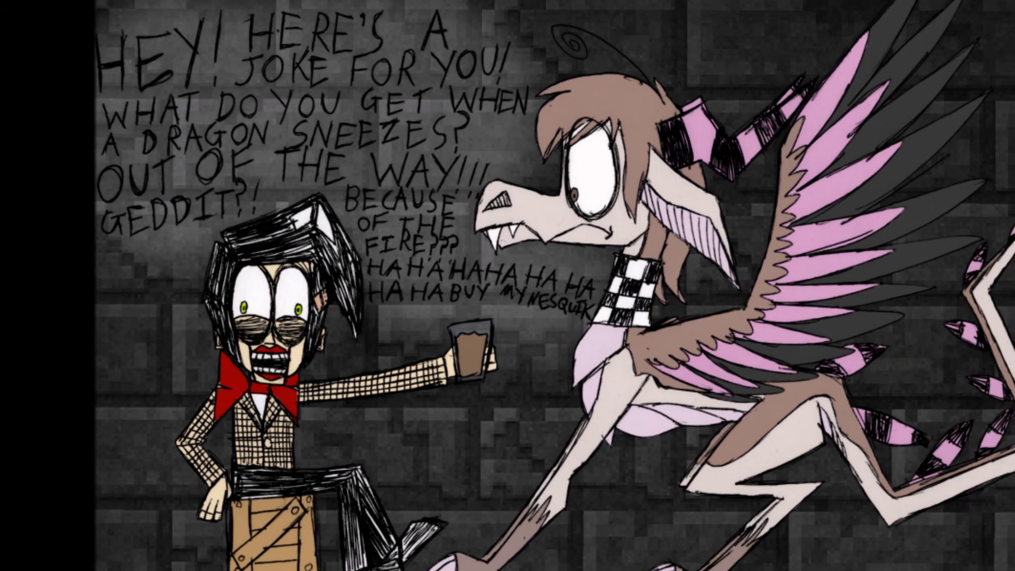